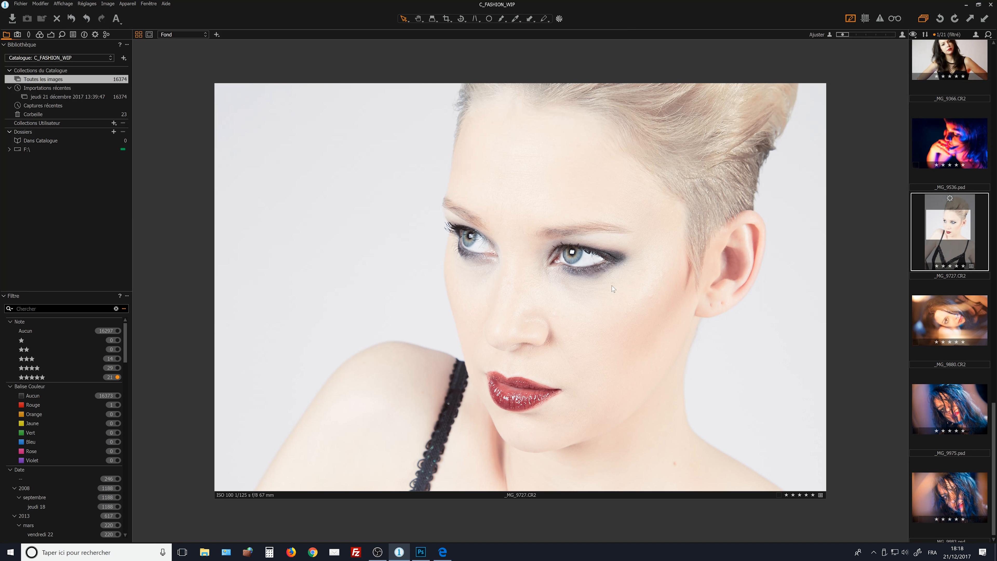
Check the crop area of the portrait _MG_9727.CR2 and open the export settings for its variant.
left_click(447, 18)
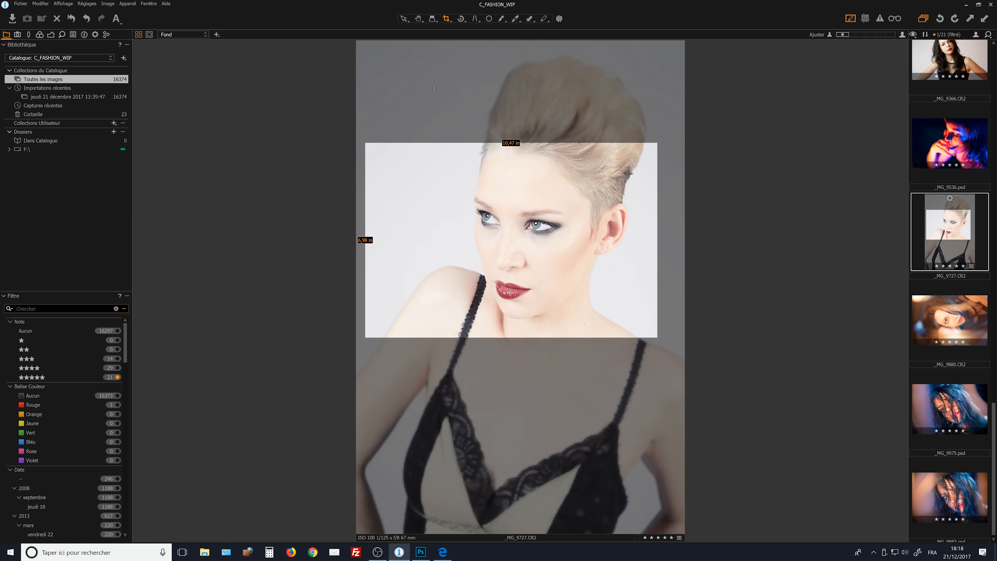
left_click(408, 18)
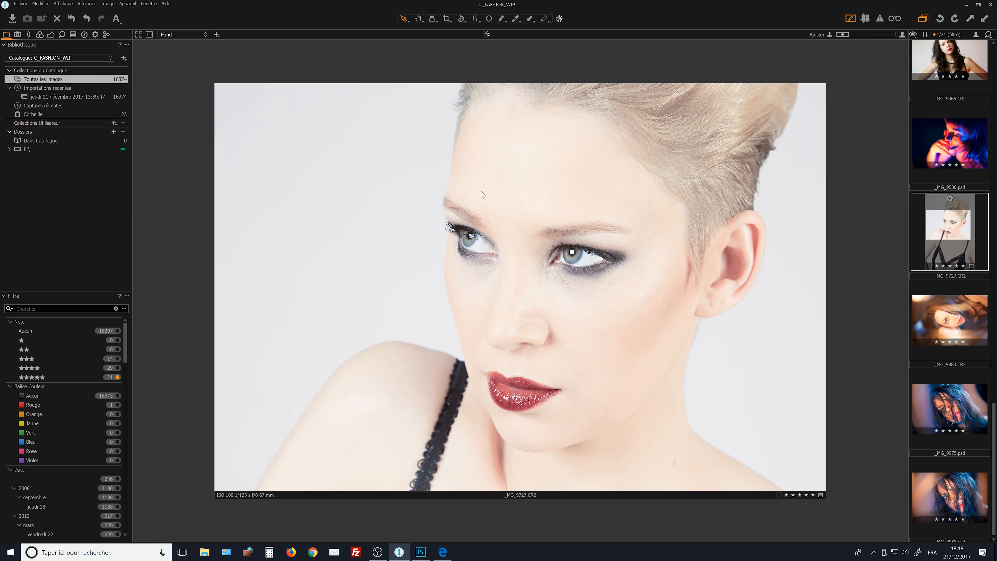
right_click(386, 151)
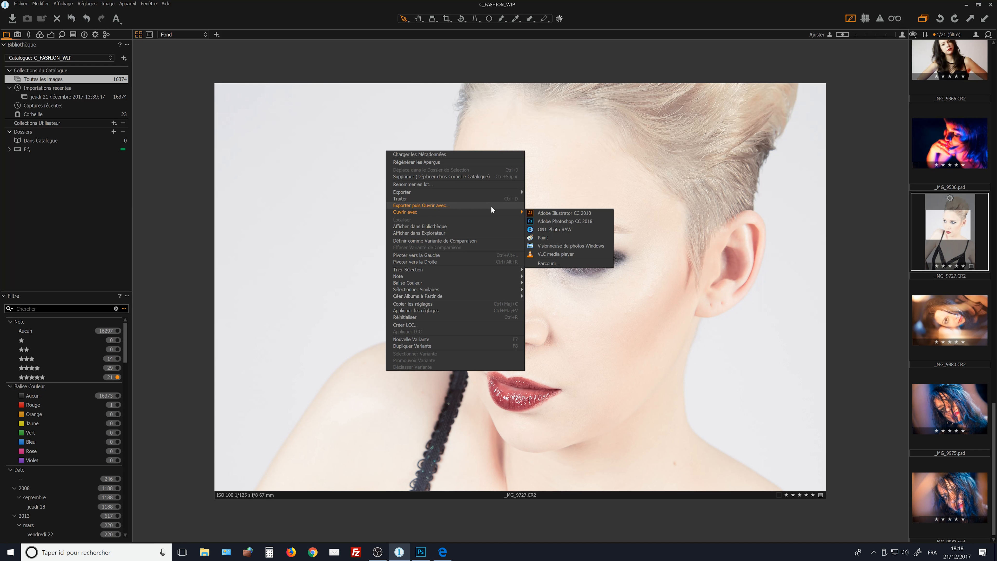
mouse_move(492, 194)
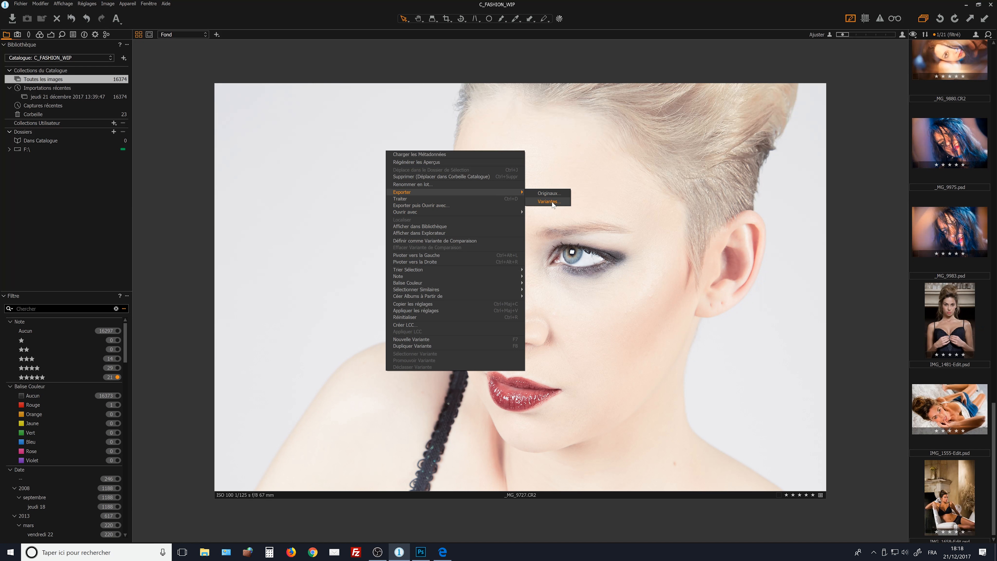
left_click(551, 201)
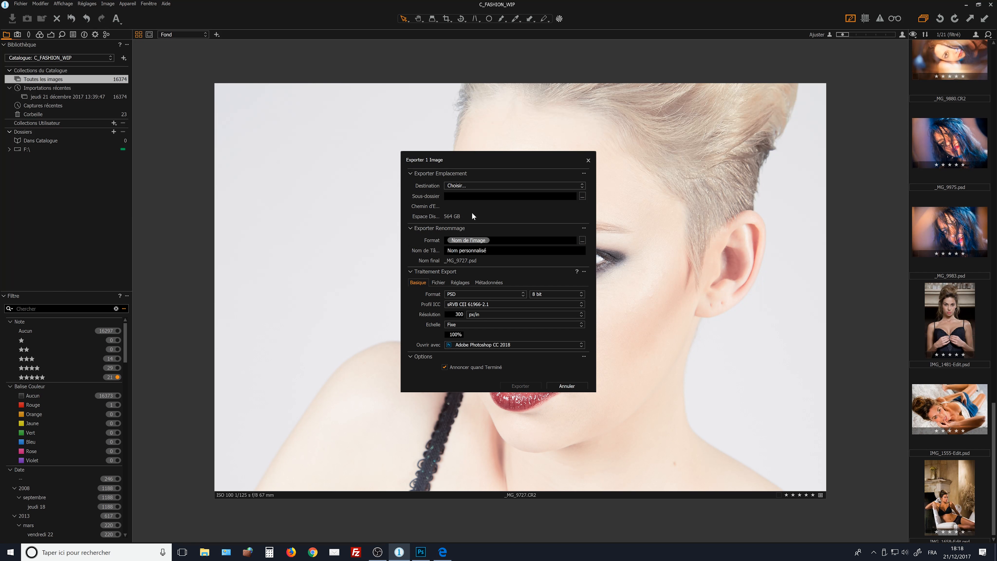
Choose the desktop folder (Bureau) as the export destination.
left_click(478, 186)
left_click(479, 195)
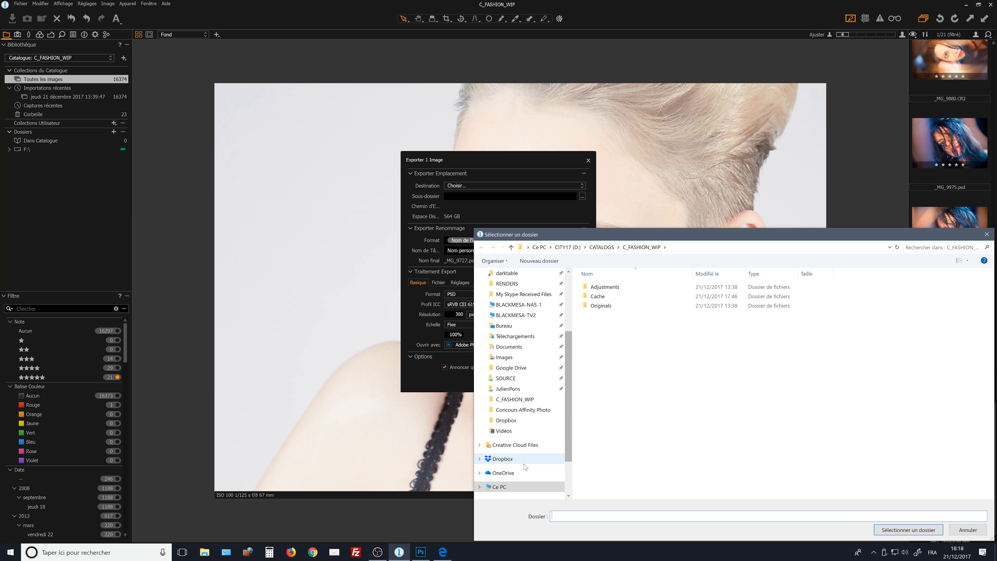
left_click_drag(567, 390, 572, 436)
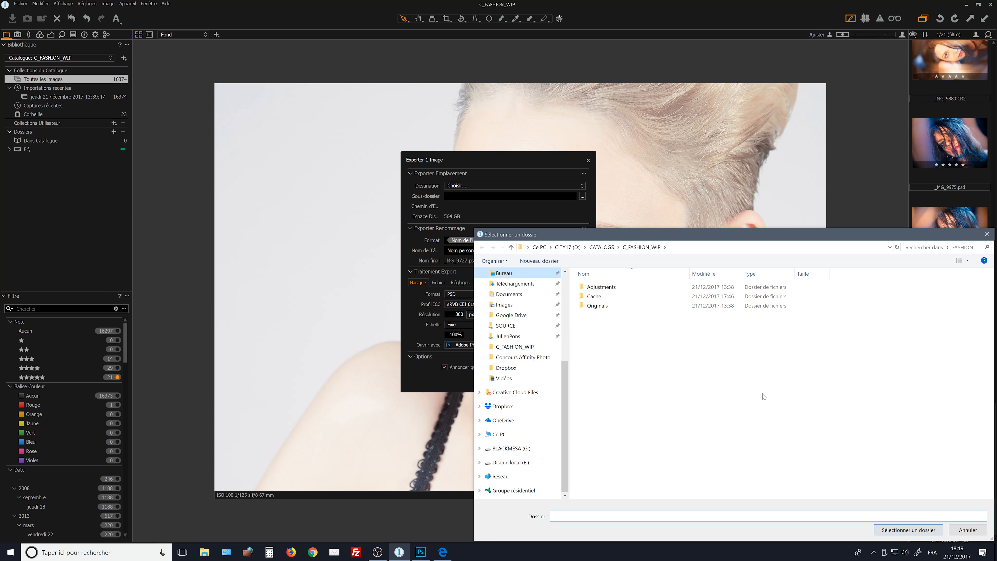
left_click(908, 529)
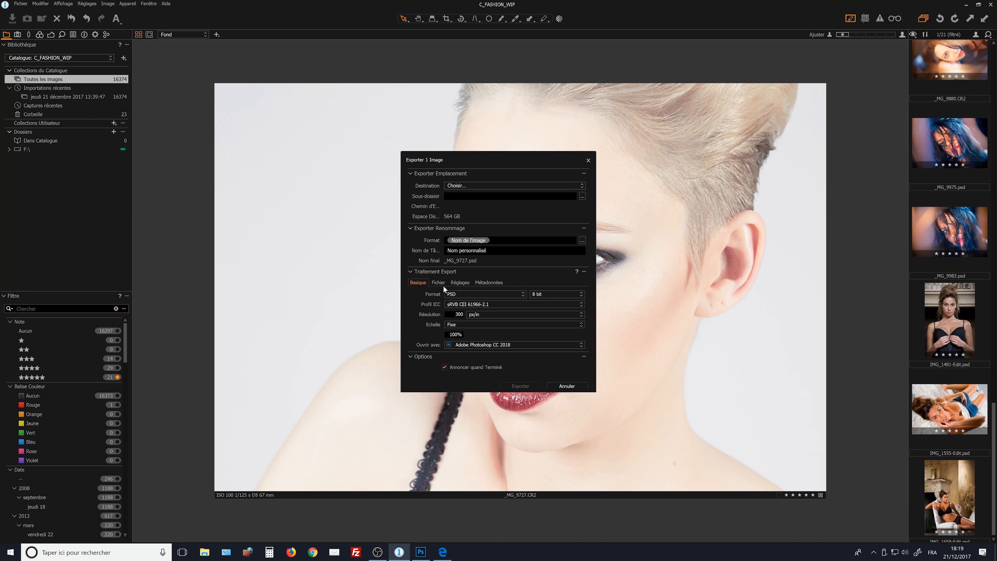
Set the export format to PSD at 16 bit with the ProPhoto RGB ICC profile.
left_click(471, 293)
left_click(483, 295)
left_click(553, 293)
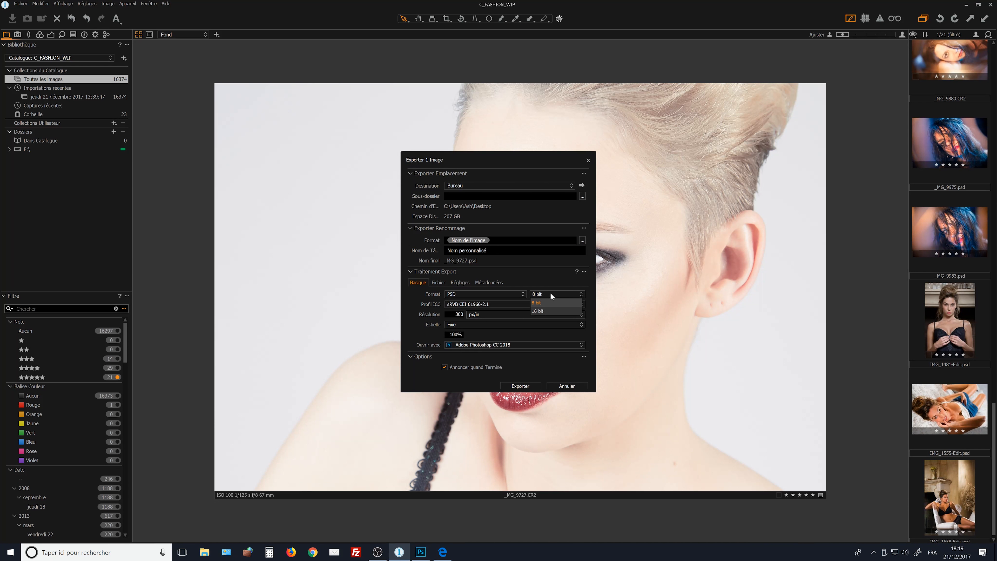
left_click(546, 310)
left_click(470, 303)
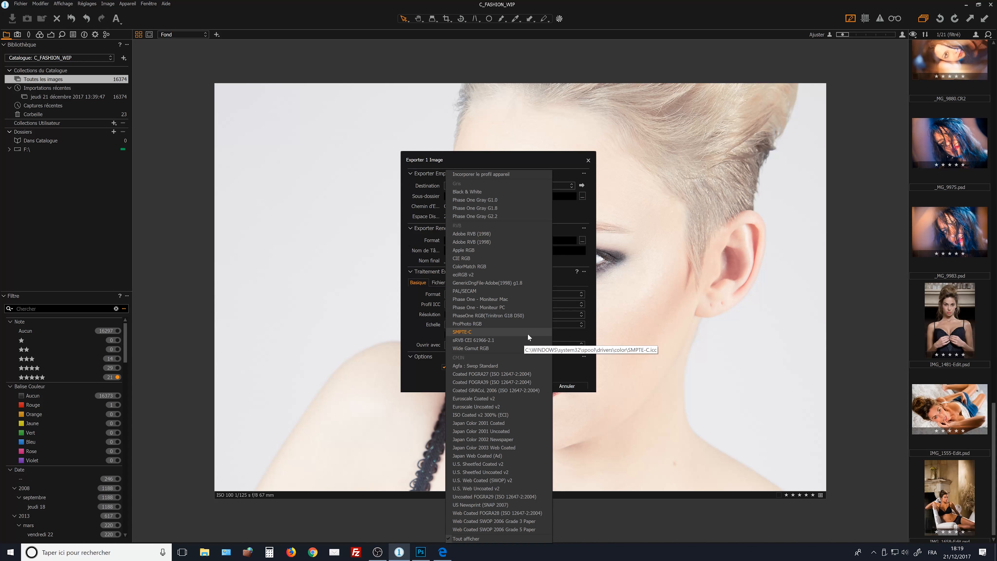
left_click(533, 324)
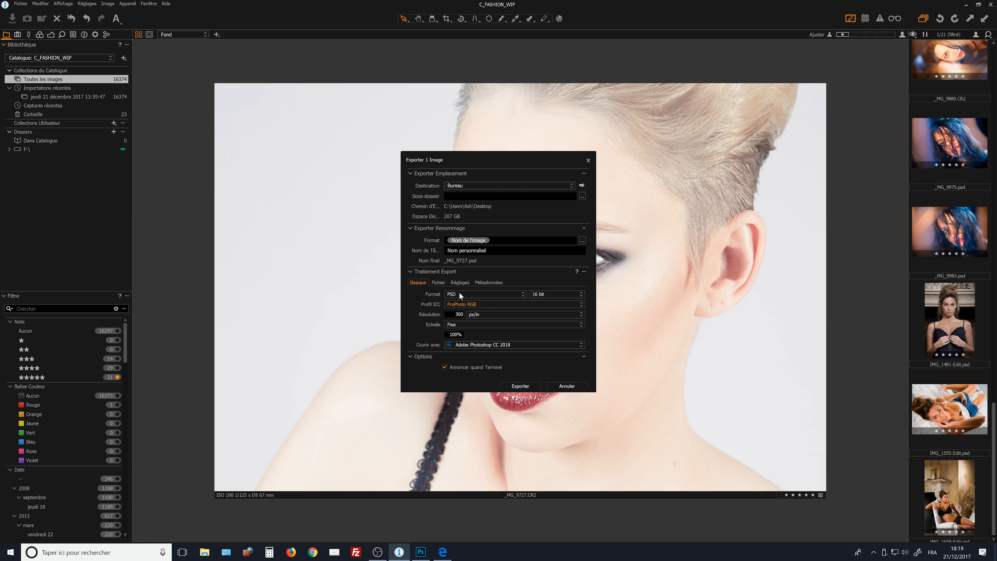
Set the export cropping to store the crop as a path and export the image.
left_click(446, 281)
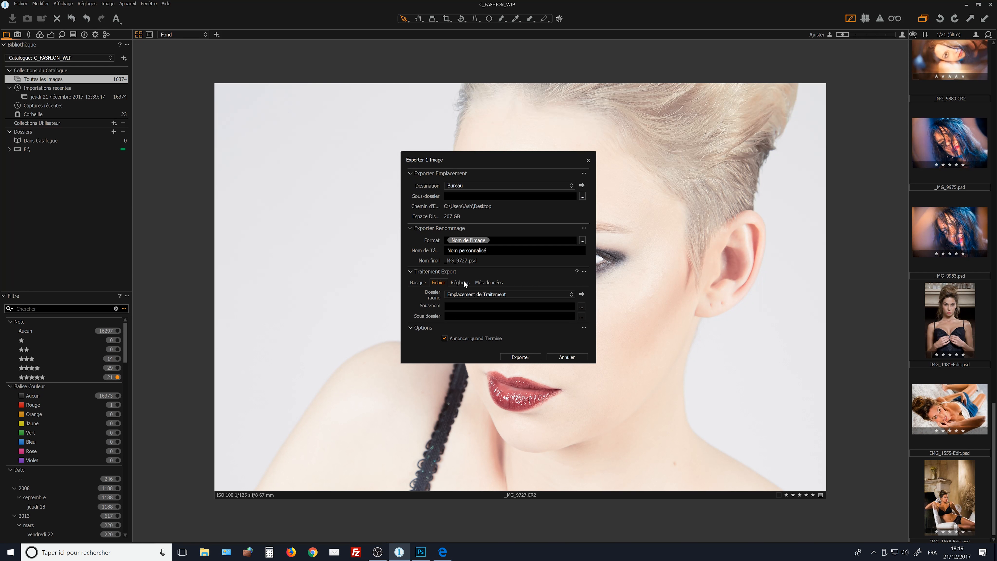
left_click(463, 281)
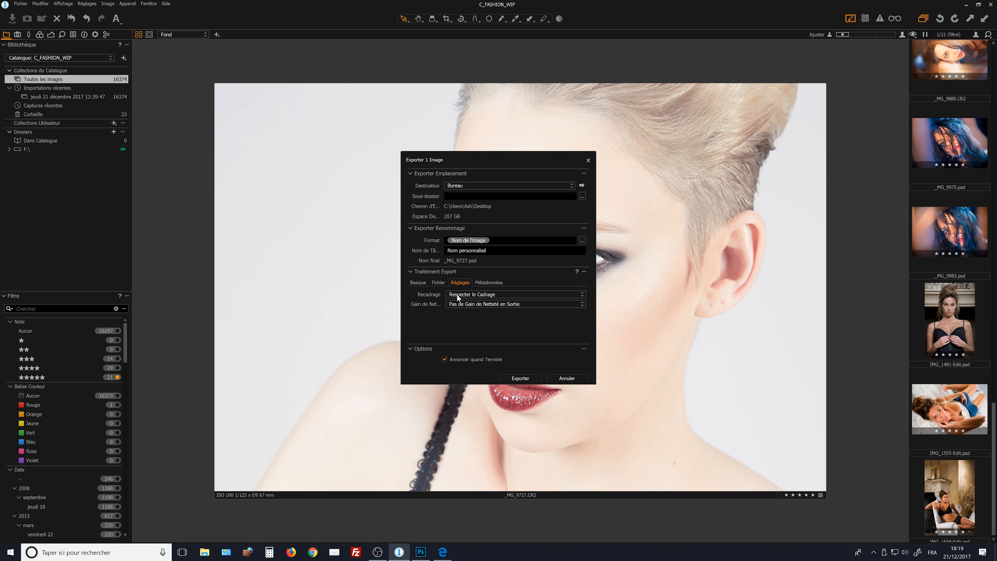
left_click(457, 293)
left_click(482, 323)
left_click(521, 378)
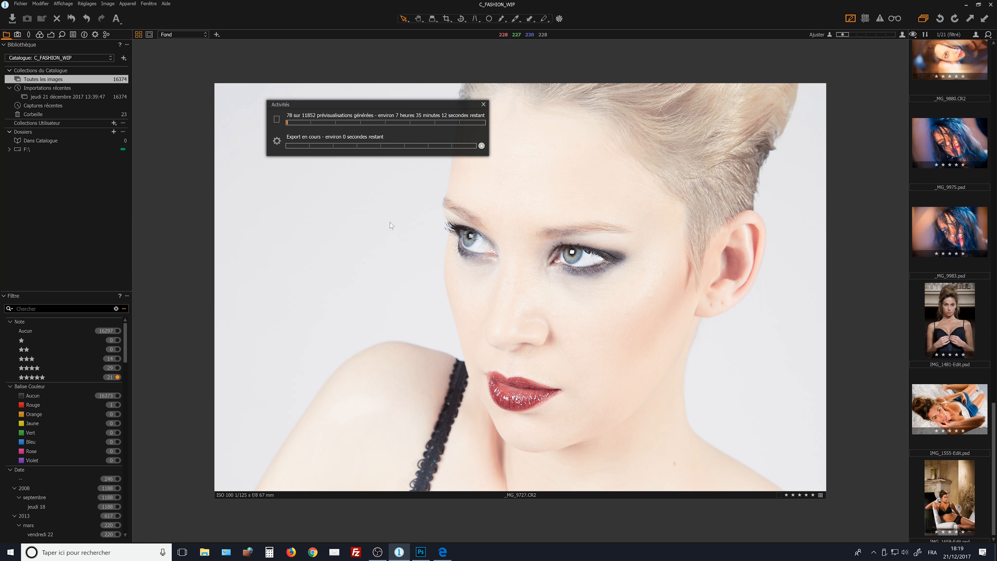
Switch to Photoshop and dismiss the Capture One export notice and activities window.
left_click(420, 552)
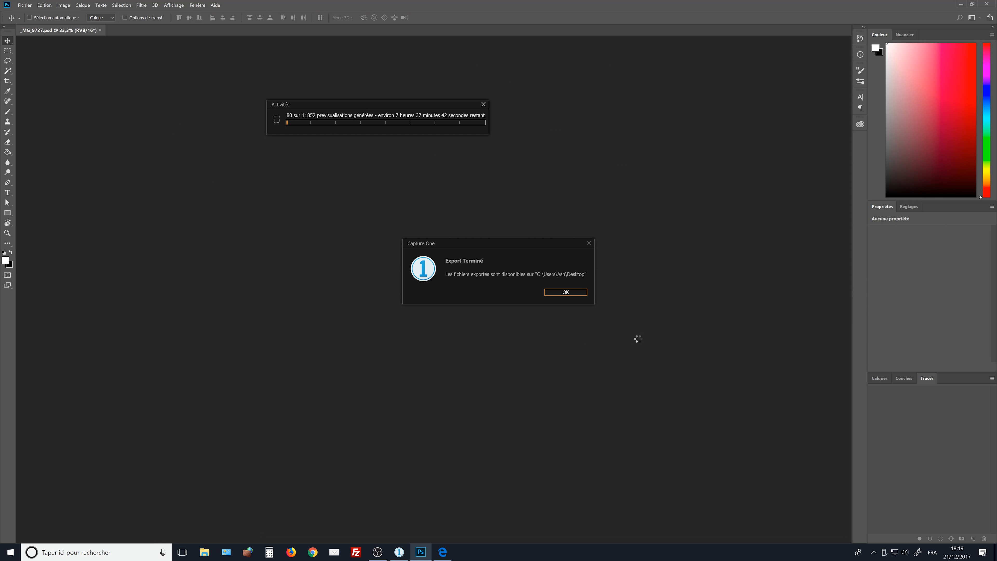
left_click(567, 291)
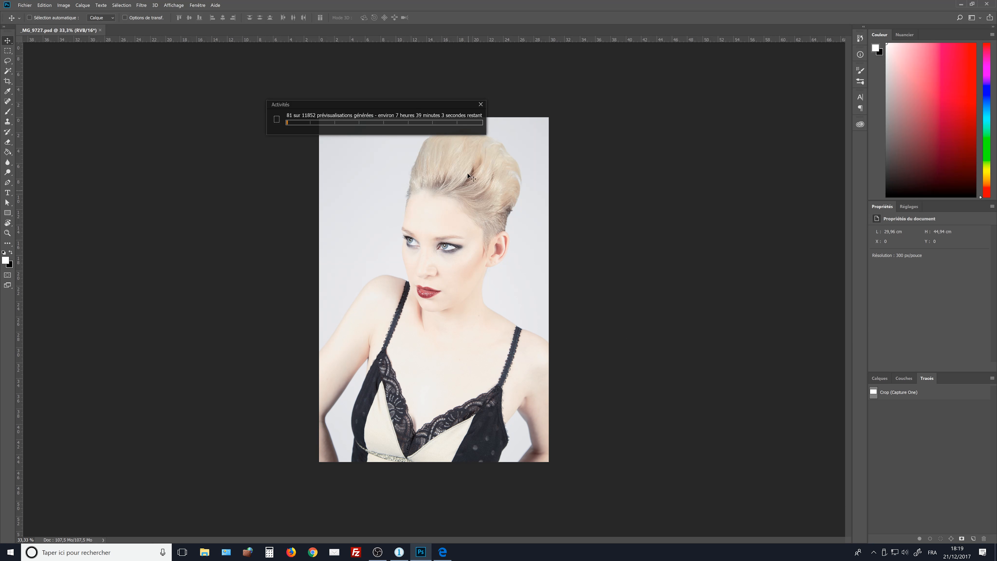
left_click(478, 101)
key("alt+Tab")
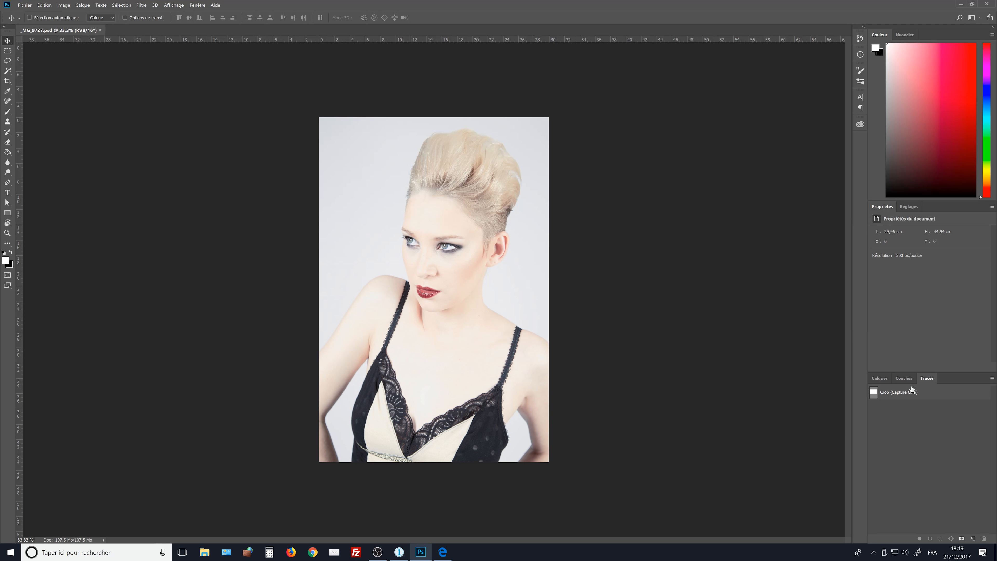
Load the Crop (Capture One) path as a selection on the image.
left_click(885, 392)
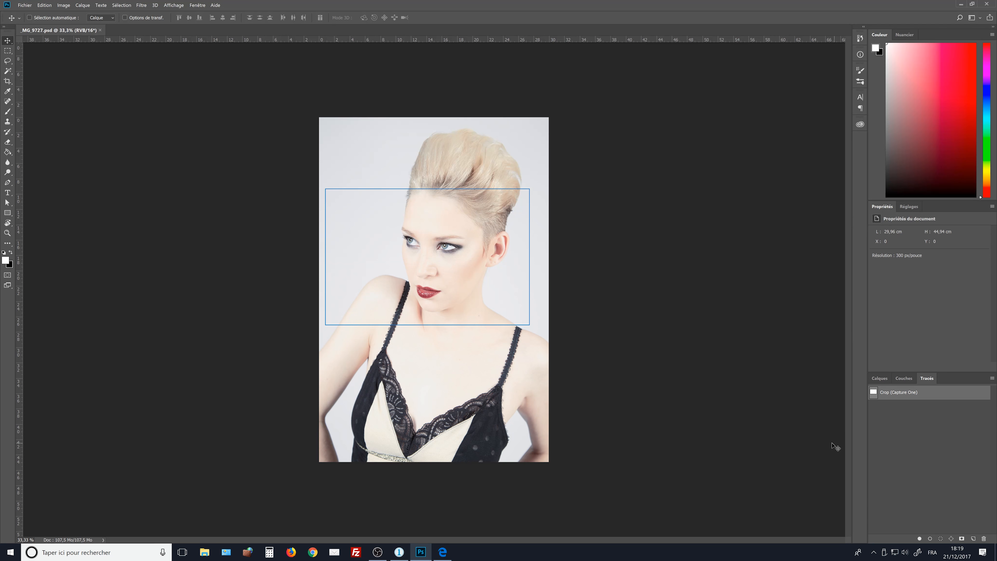
left_click(874, 394, "ctrl")
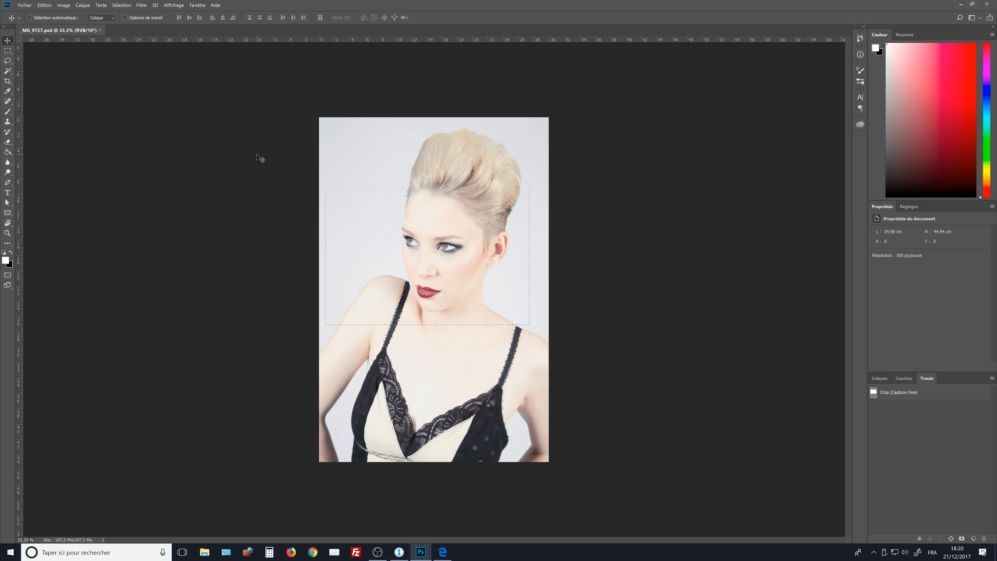
Try cropping the image to the selection with the Recadrer command, and undo the crop.
left_click(52, 6)
mouse_move(65, 7)
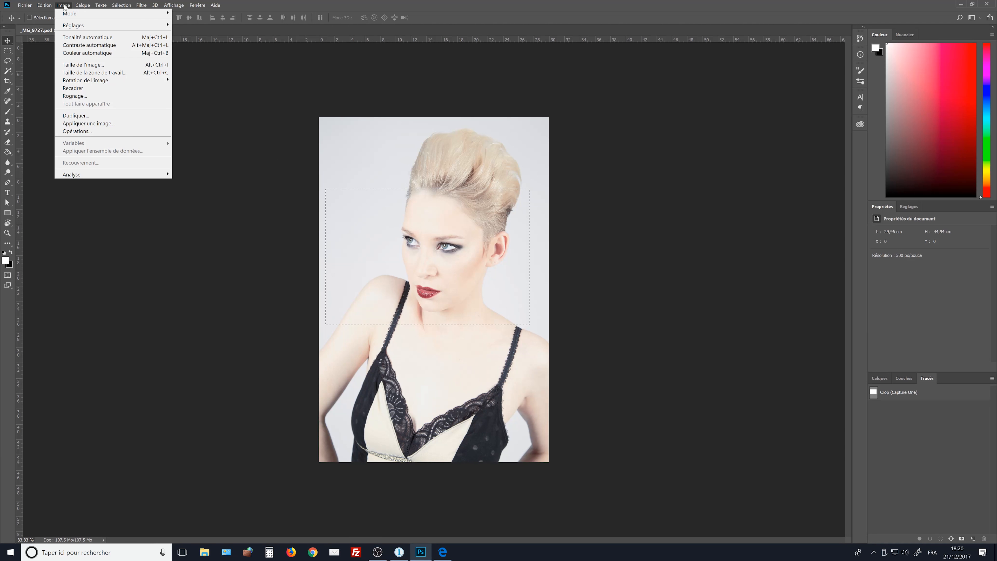
left_click(73, 88)
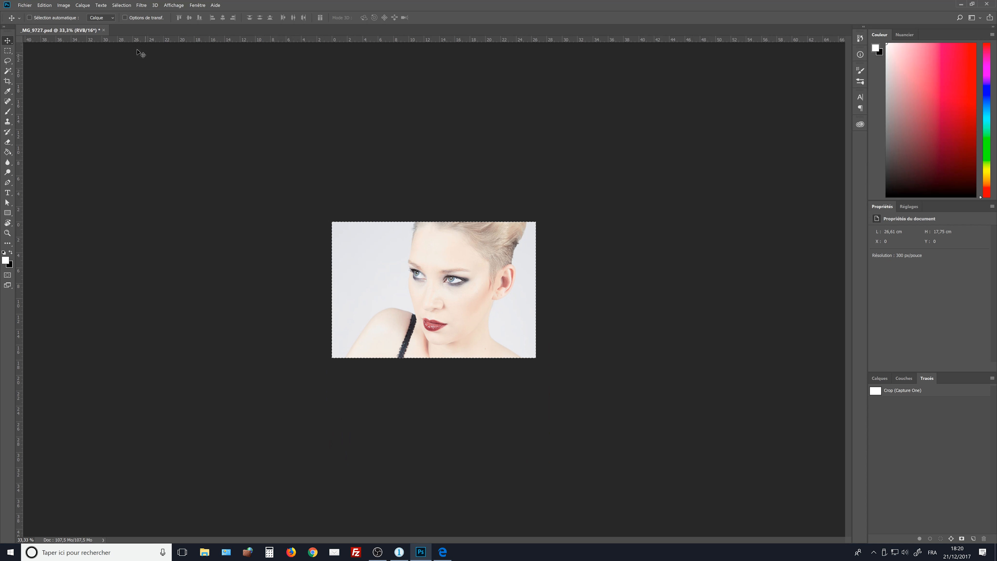
left_click(45, 5)
left_click(55, 13)
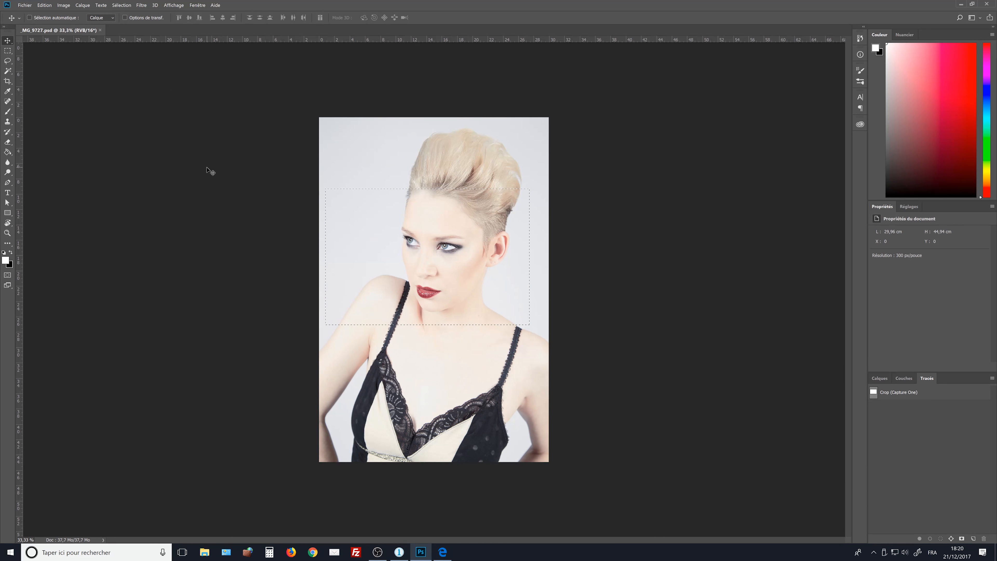
Crop the image to the selection with the Crop tool, keeping the cropped pixels, and view it at 100%.
left_click(8, 81)
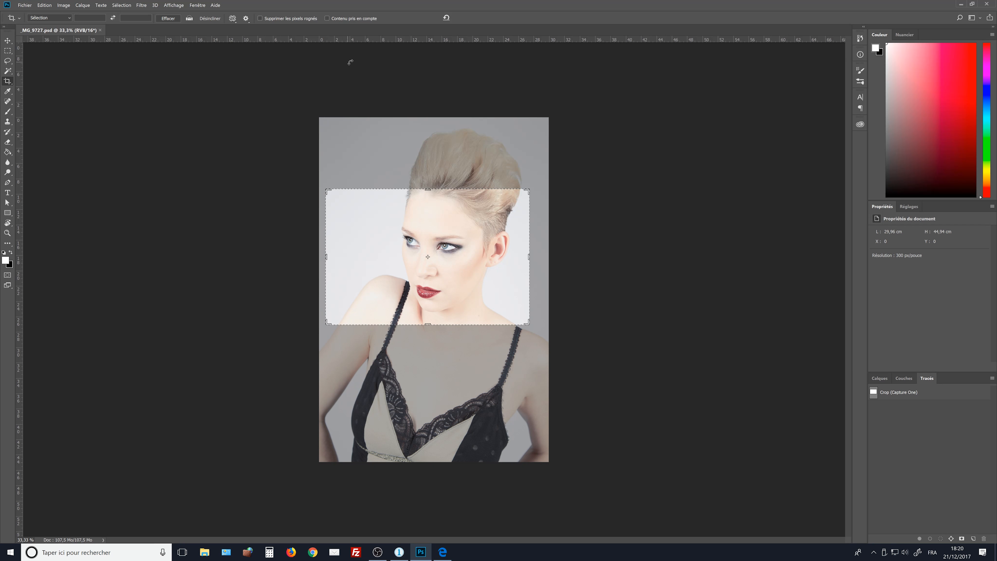
left_click(346, 122)
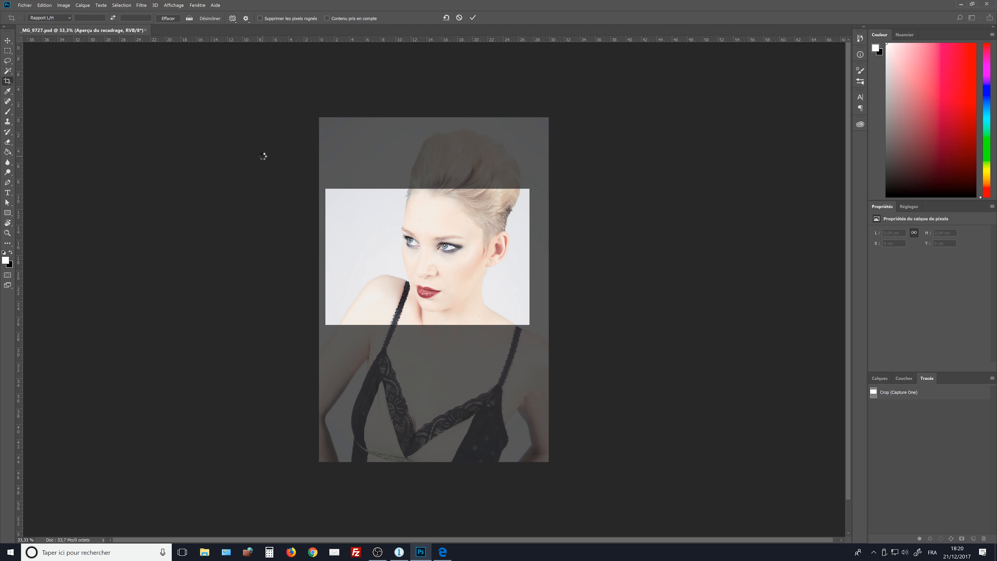
key("Return")
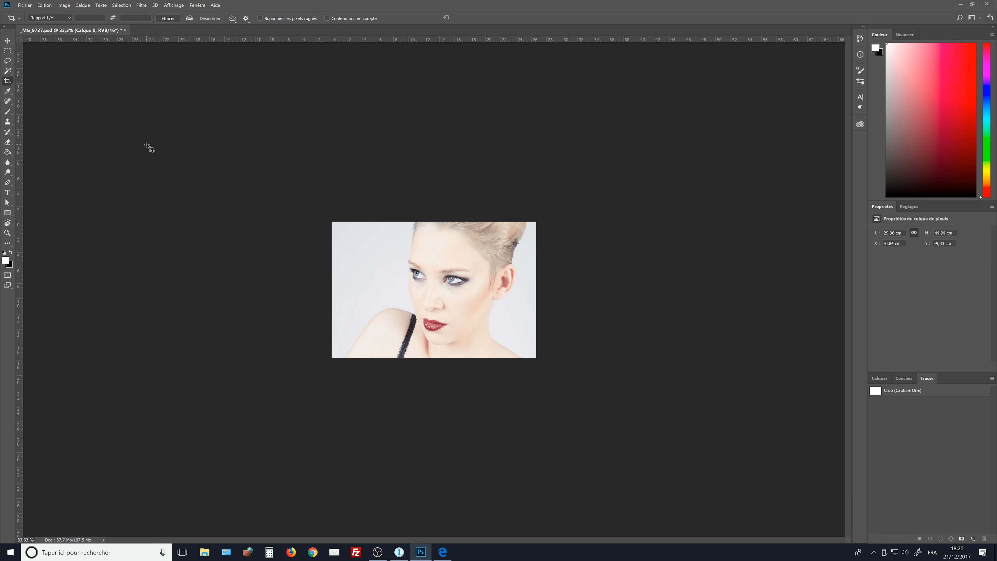
left_click(393, 279)
key("Return")
double_click(7, 233)
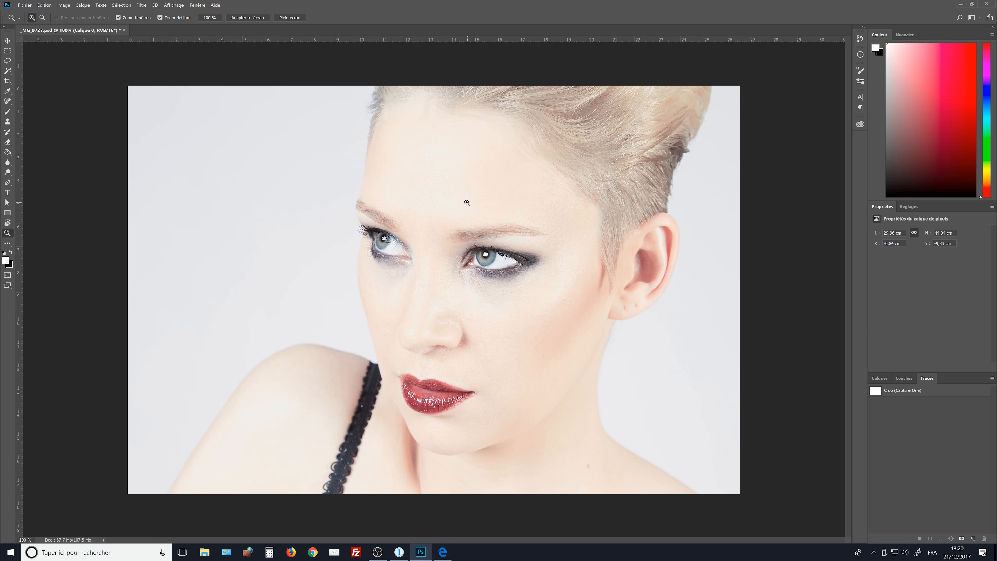
Rename the image layer Calque 0 as Base and deselect it.
left_click(879, 378)
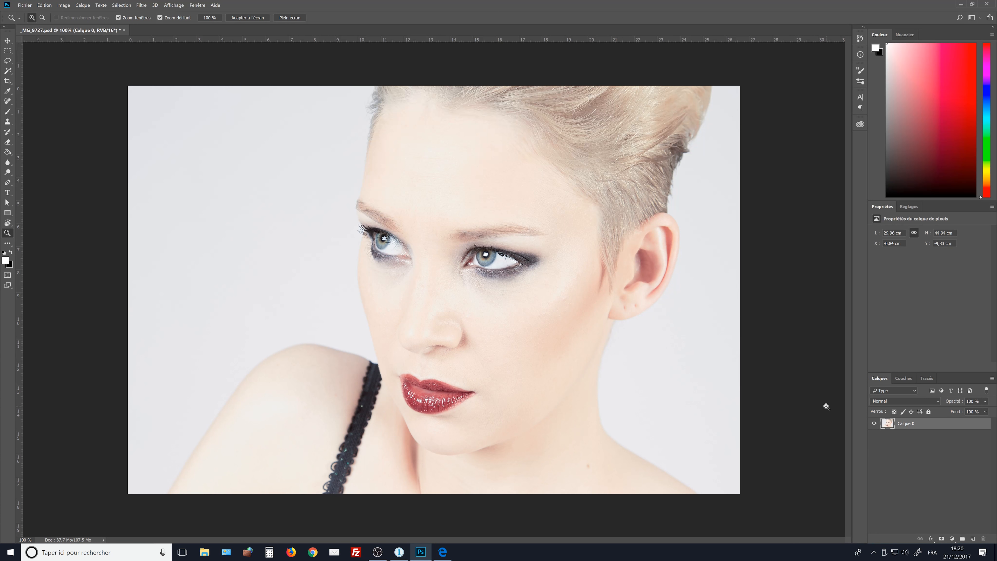
double_click(910, 423)
type("ba")
key("ctrl+a")
type("Base")
left_click(918, 434)
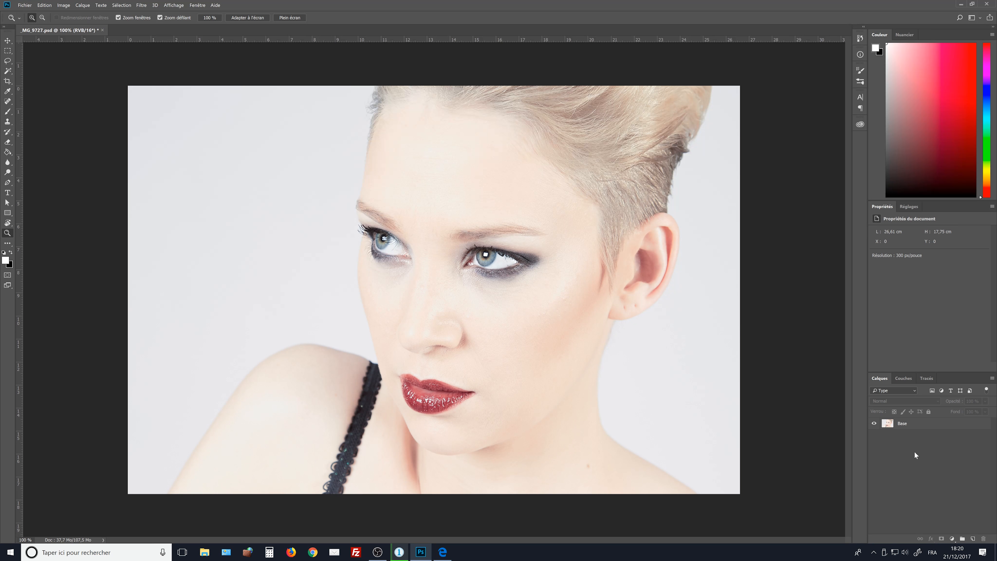
Add a Black & White (Noir et blanc) adjustment layer above Base with Reds set to 13.
left_click(951, 538)
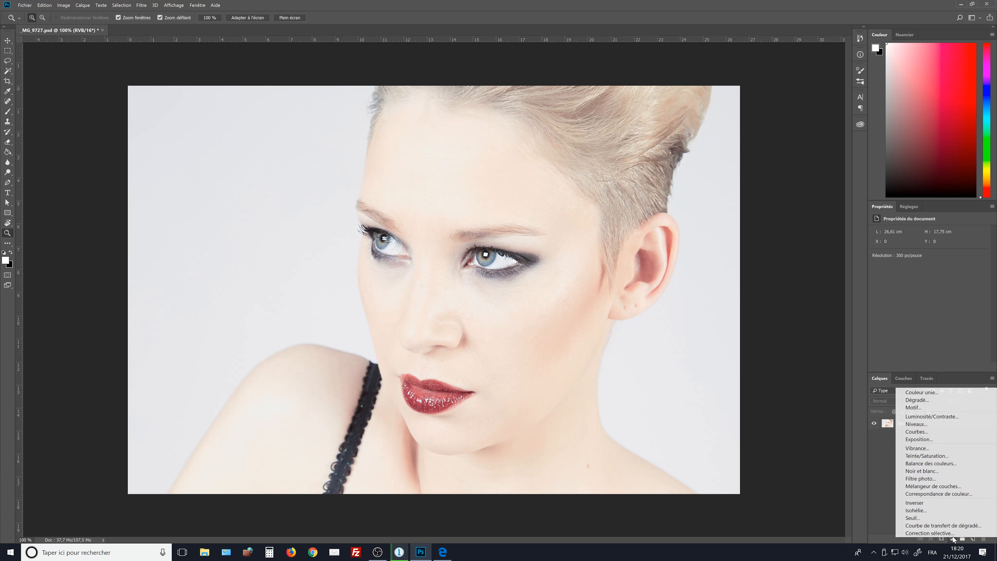
left_click(943, 471)
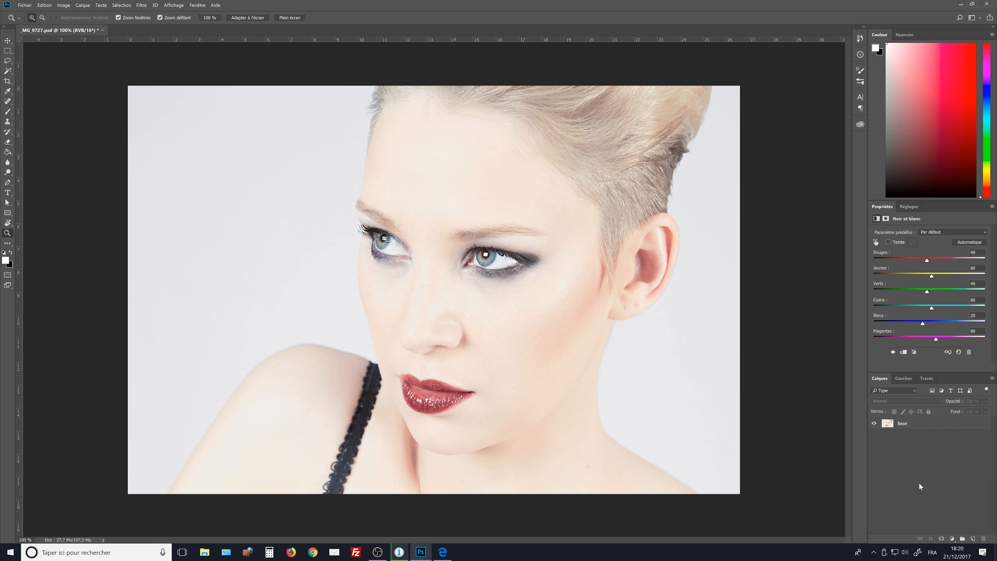
mouse_move(926, 261)
left_mouse_down()
mouse_move(900, 262)
mouse_move(922, 262)
left_mouse_up()
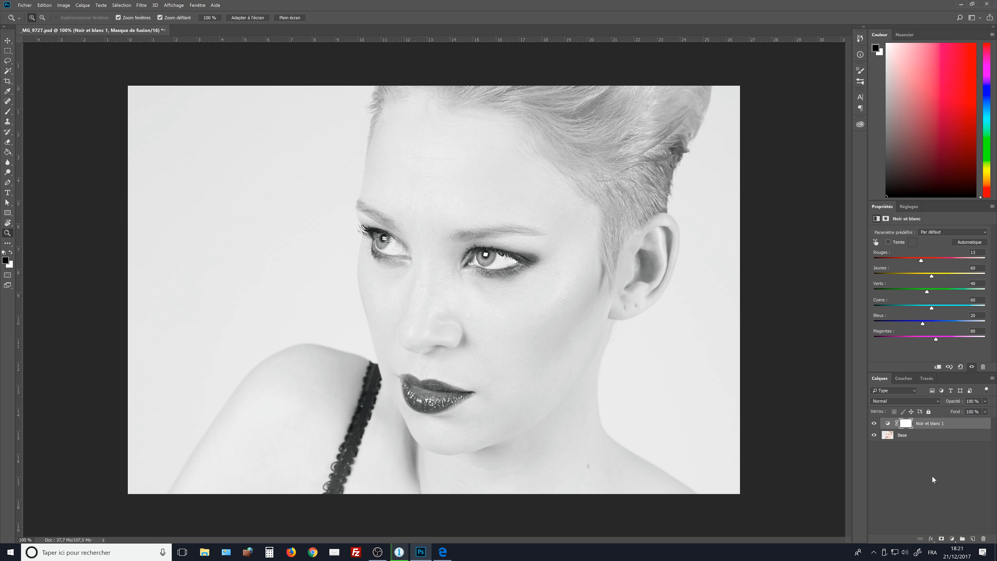
left_click(960, 477)
Stamp the visible layers into a new layer at the top of the stack and duplicate that layer.
key("ctrl+alt+a")
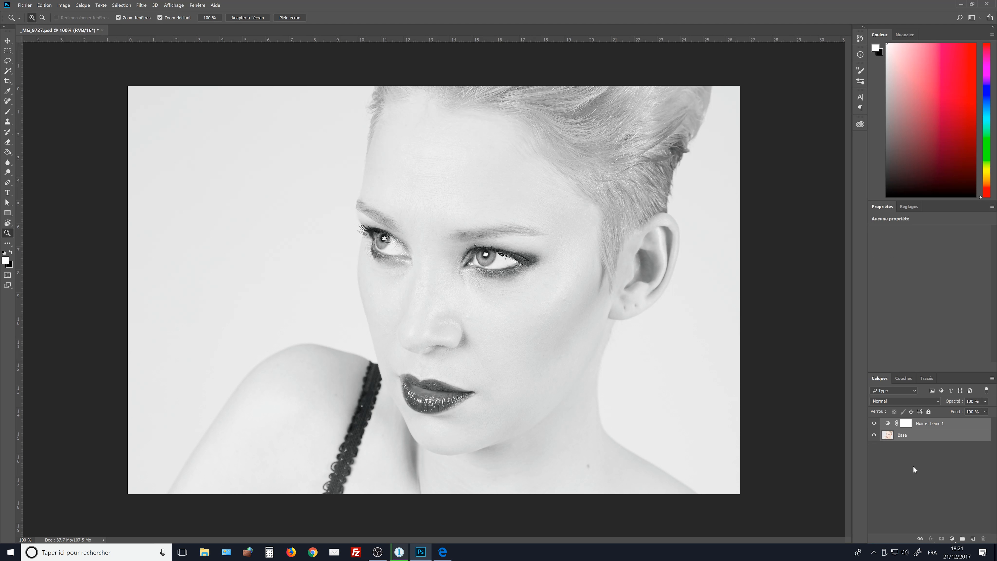
key("ctrl+shift+alt+e")
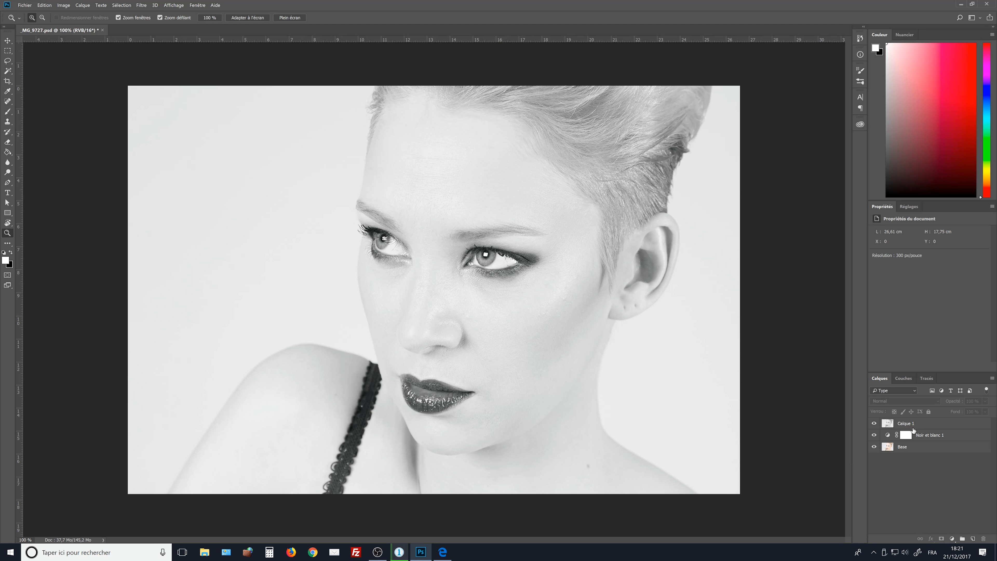
left_click(905, 423)
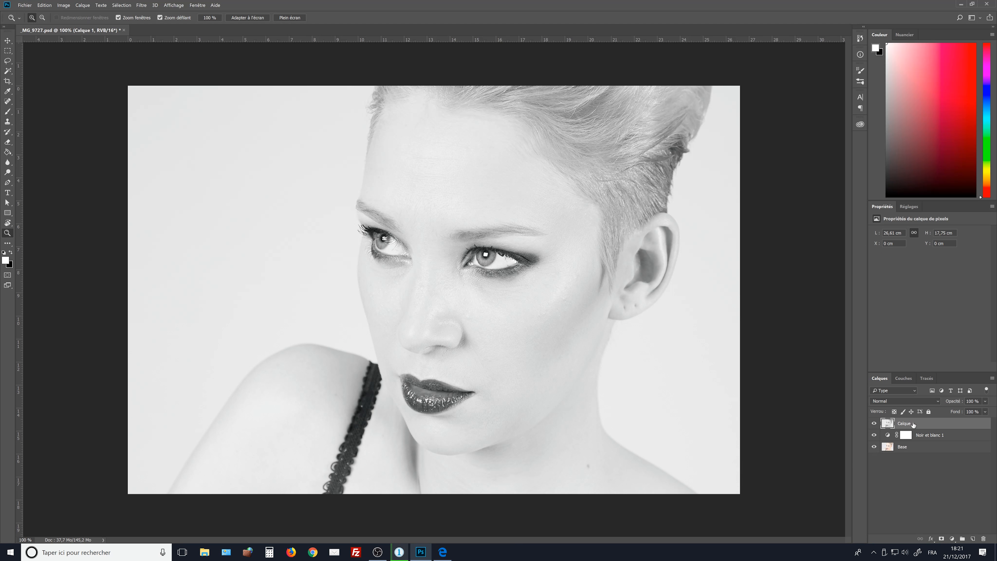
key("ctrl+j")
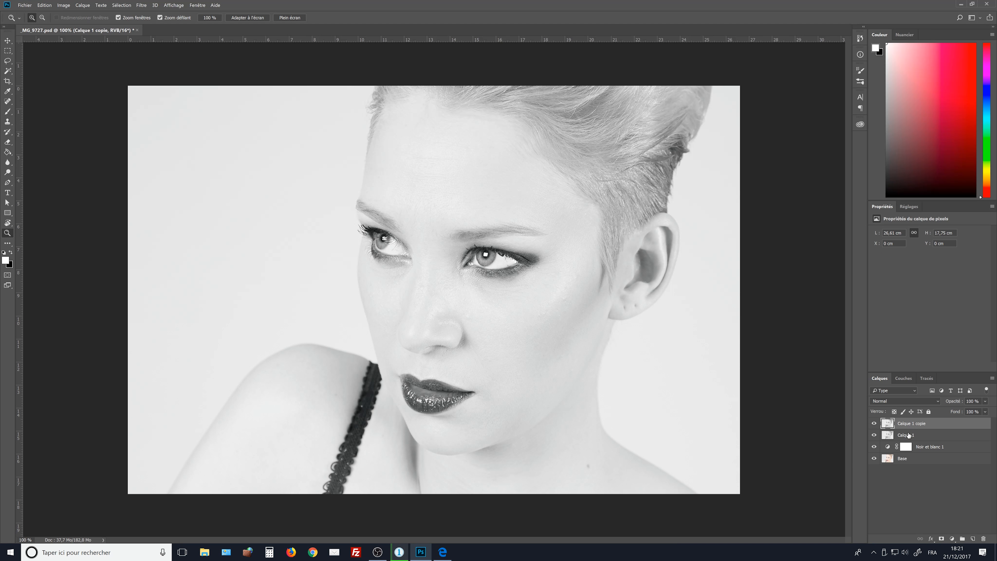
Rename layer Calque 1 as base_1 and Calque 1 copie as base_2, and group the two layers.
left_click(913, 439, "shift")
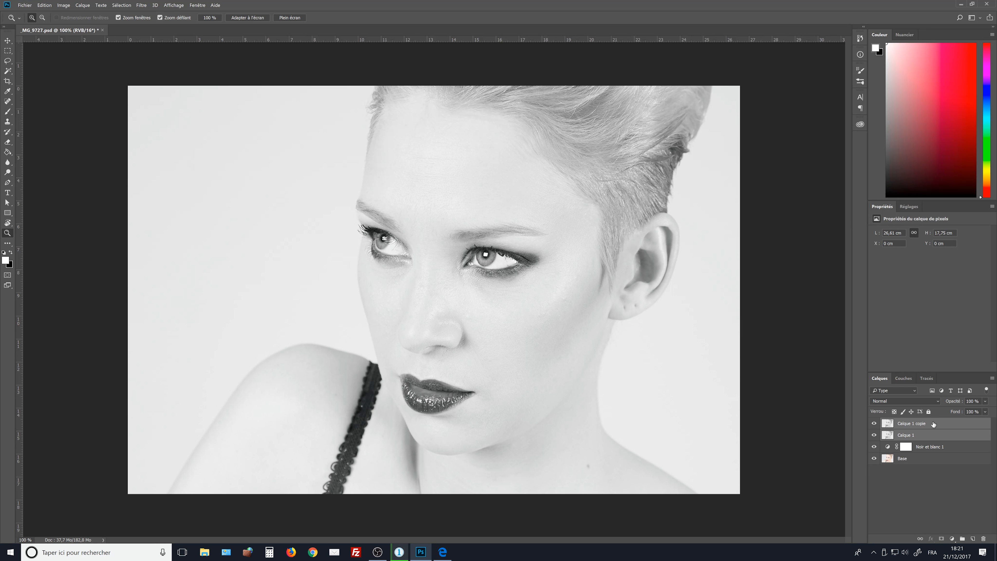
left_click(904, 434)
double_click(904, 434)
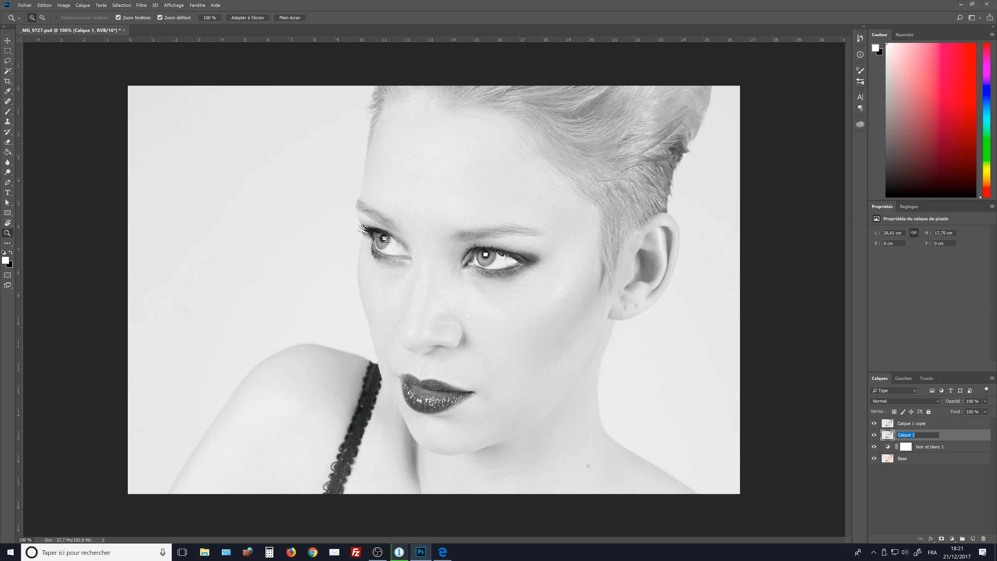
type("base_1")
double_click(922, 426)
type("base_2")
key("Return")
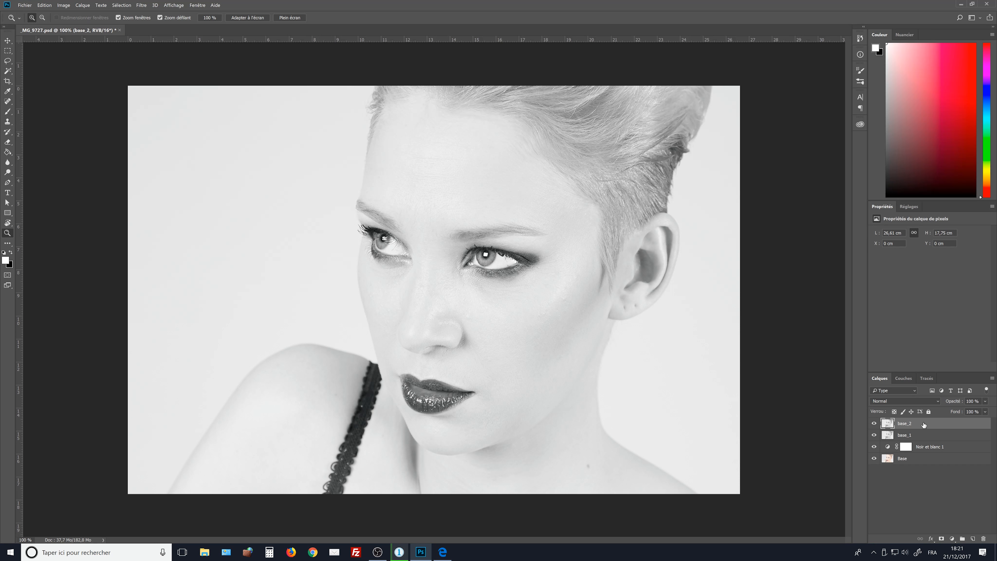
left_click(904, 433, "shift")
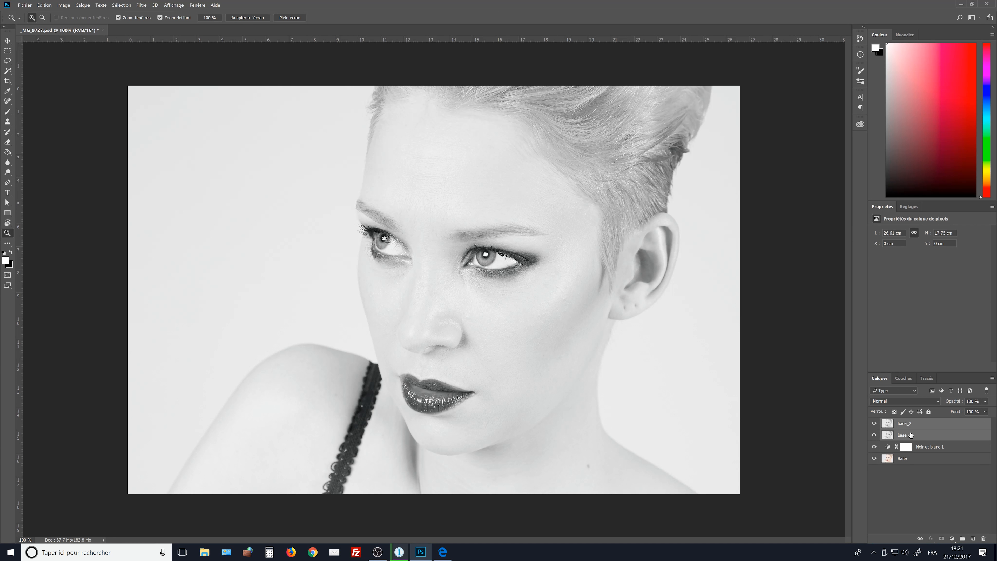
key("ctrl+g")
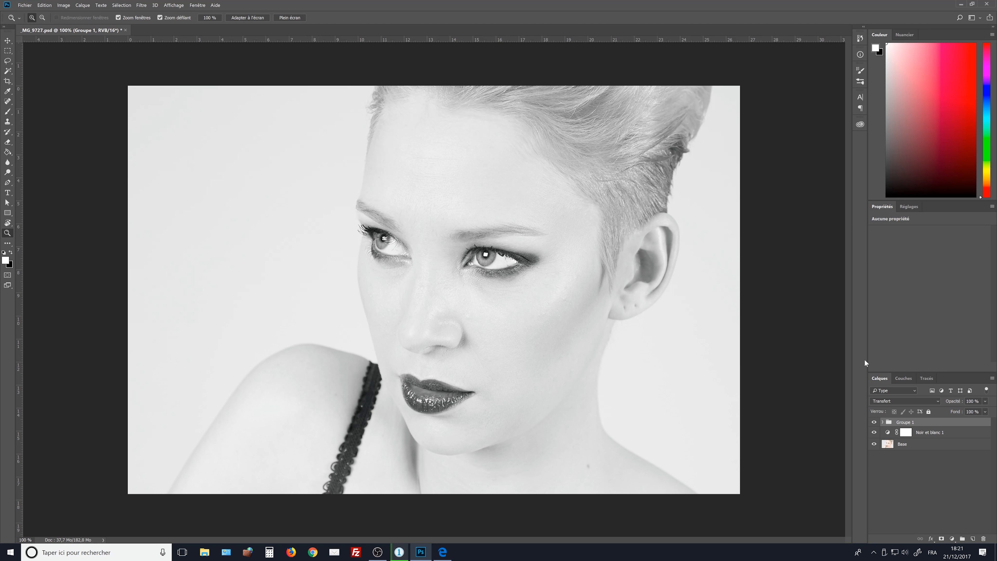
Enlarge the layer list area and set the layer thumbnails to the largest size.
left_click_drag(866, 360, 862, 298)
left_click(992, 297)
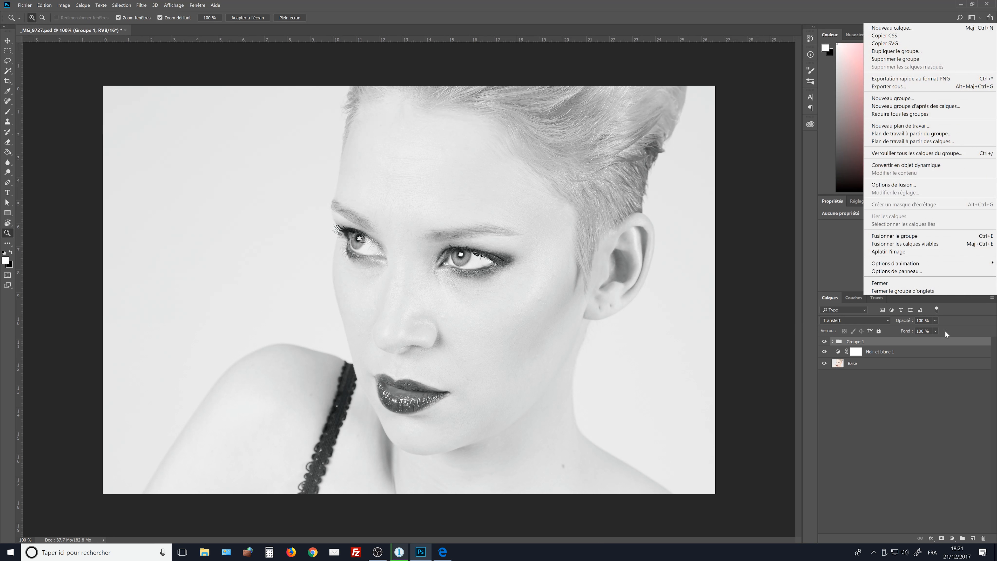
left_click(896, 271)
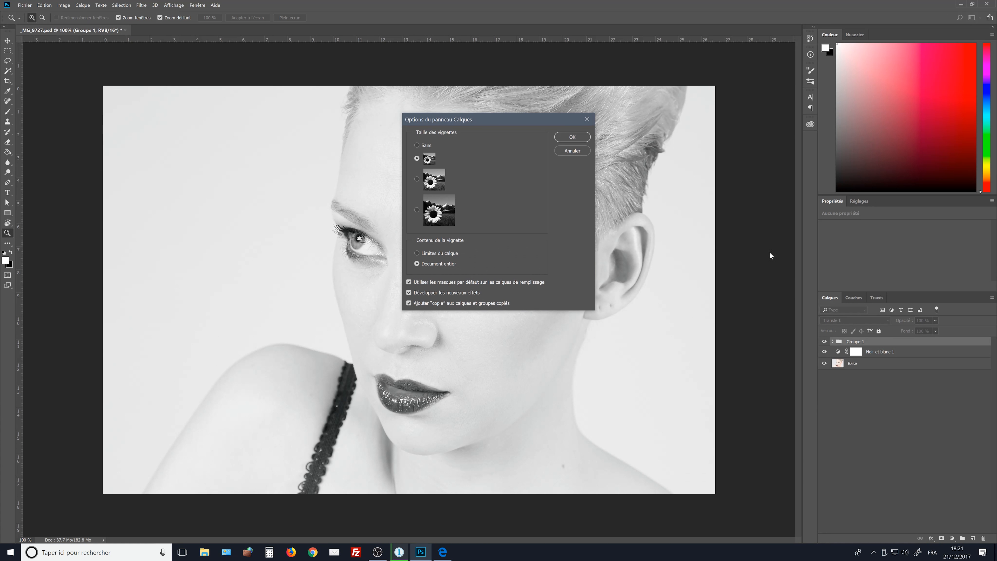
left_click(572, 137)
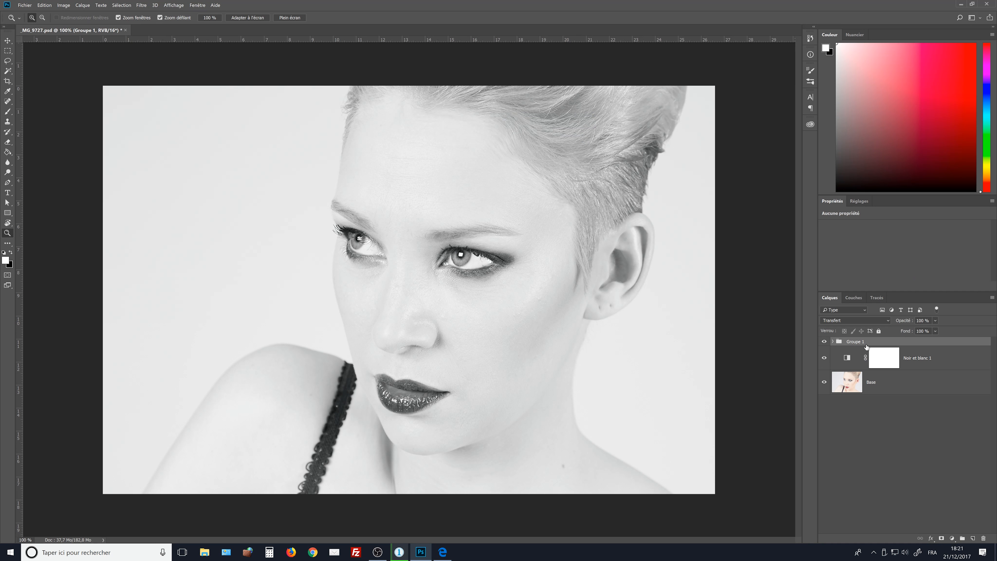
Expand the new group, rename it Accentuation and set its blend mode to Incrustation (Overlay).
left_click(832, 342)
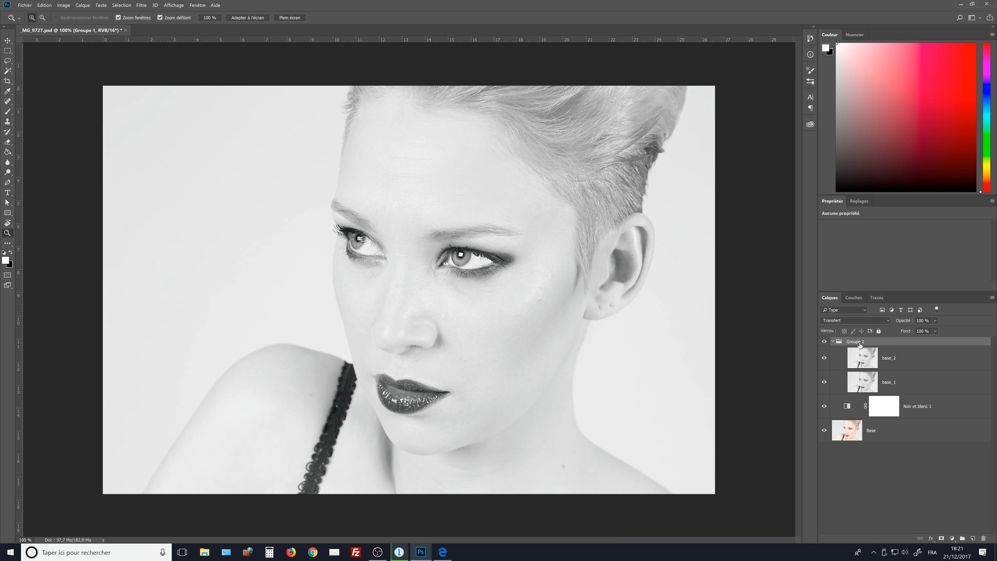
double_click(859, 342)
type("S")
type("ccentuation")
key("Return")
left_click(859, 321)
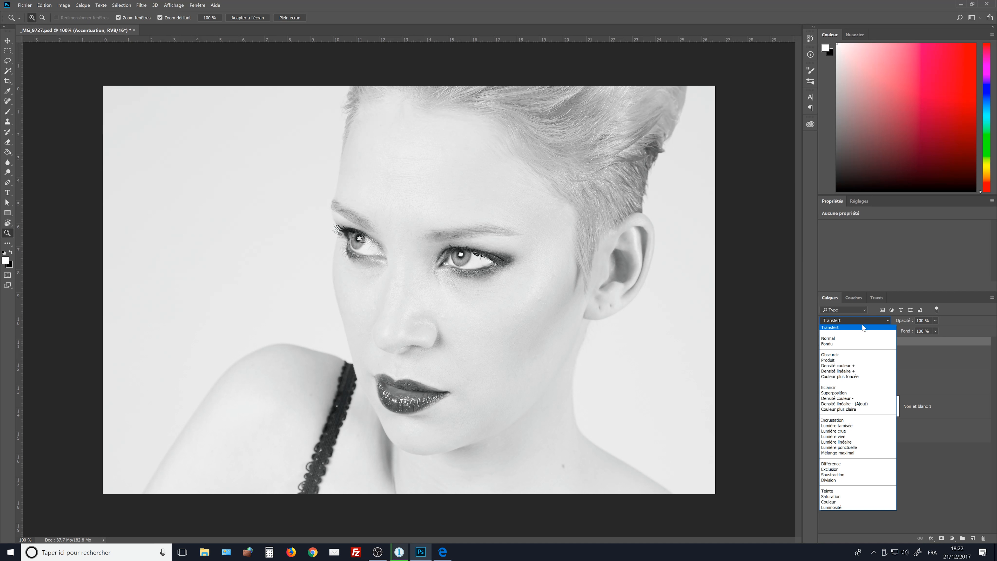
left_click(857, 420)
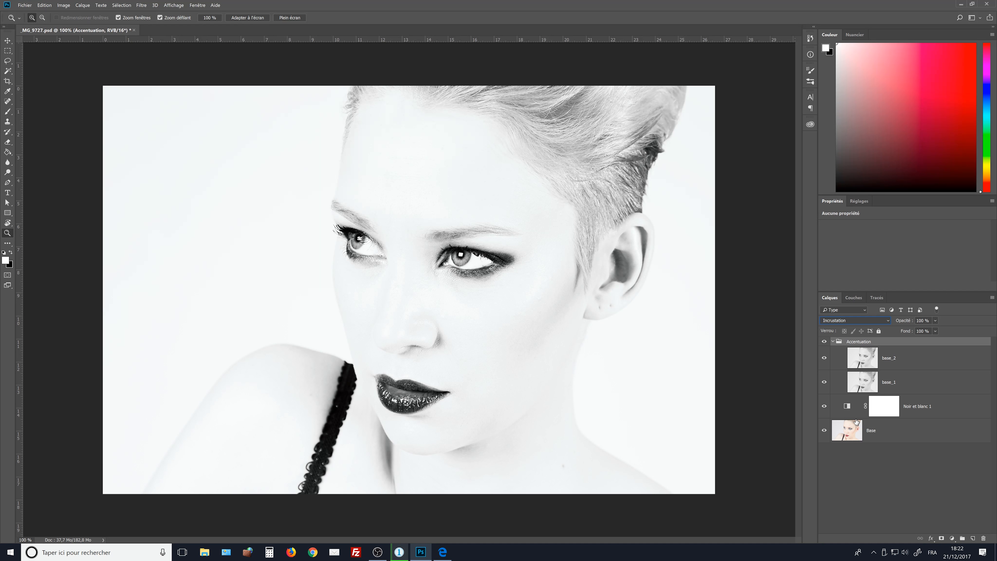
Invert the base_2 layer to a negative and check it in isolation against the full layer stack.
left_click(871, 359)
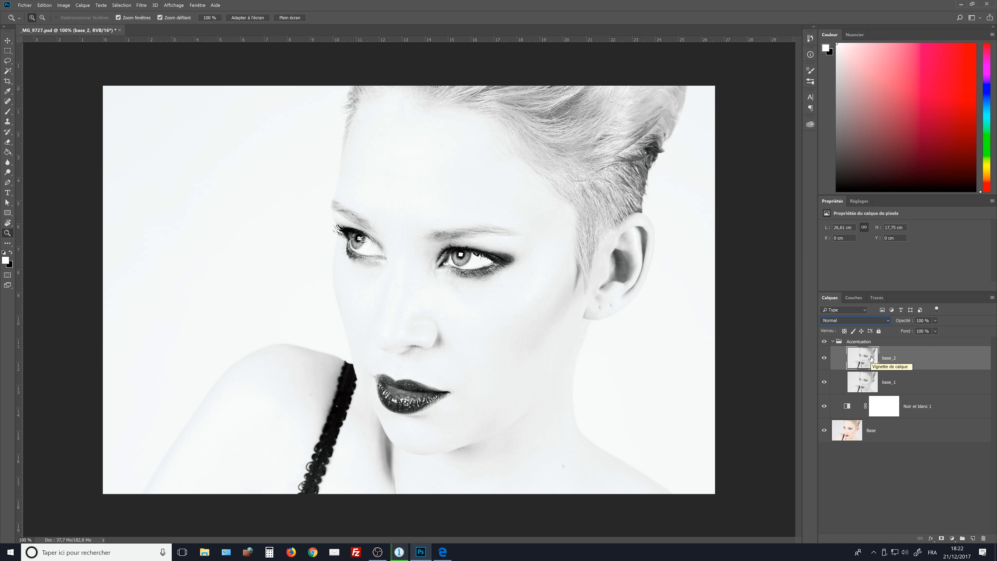
key("ctrl+i")
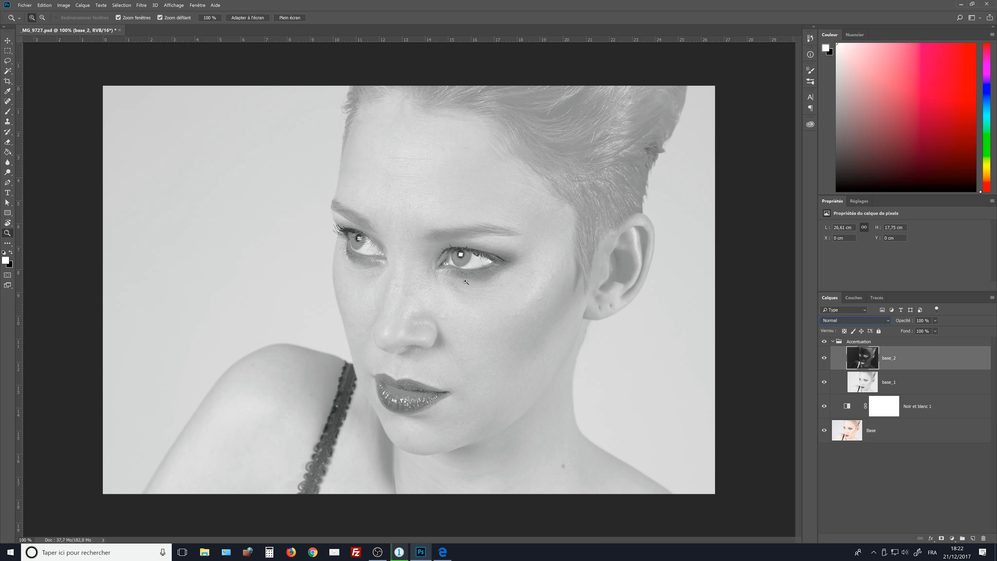
left_click(470, 261)
scroll(438, 305, "down", 3)
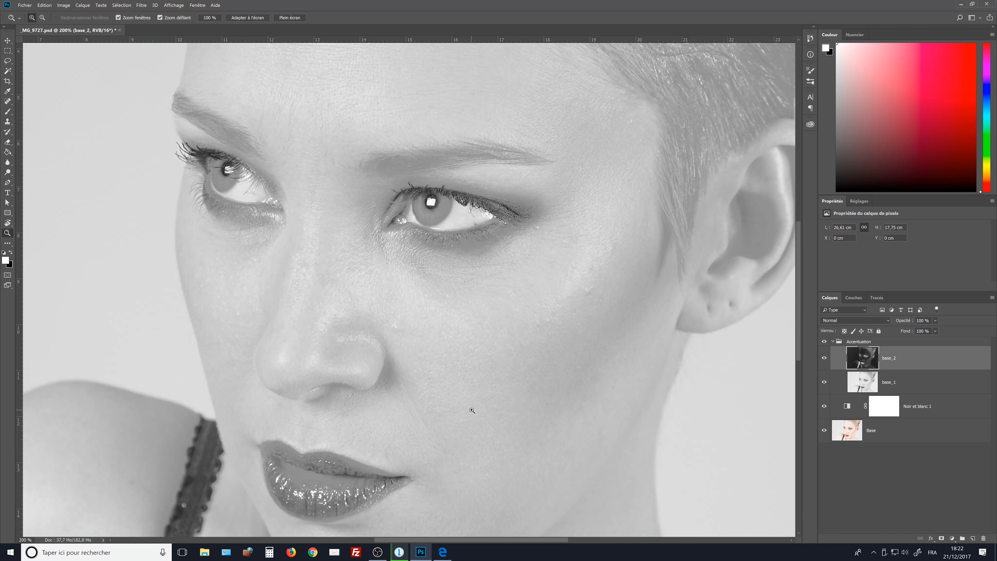
left_click(824, 358, "alt")
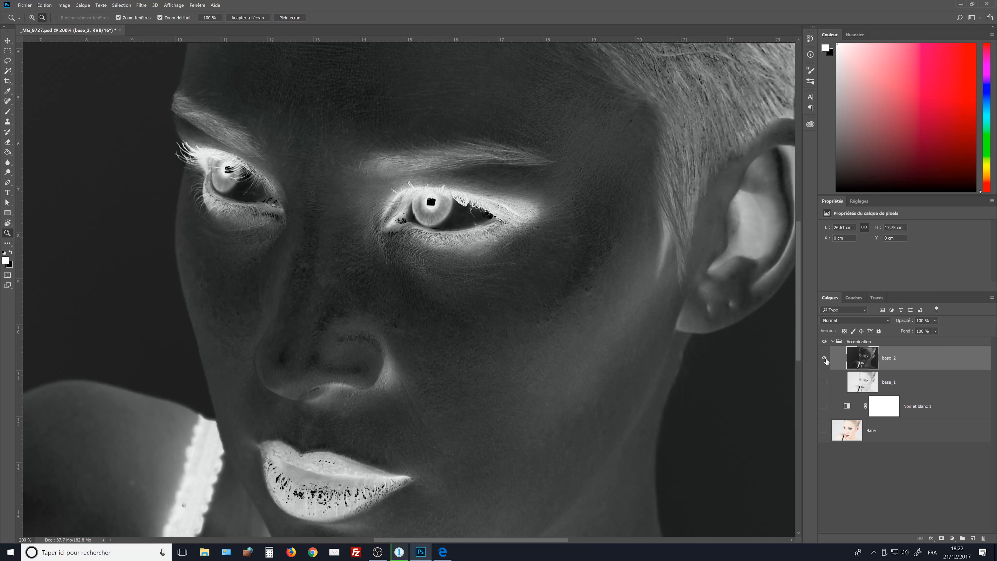
left_click(825, 358, "alt")
left_click(824, 358, "alt")
left_click(824, 357, "alt")
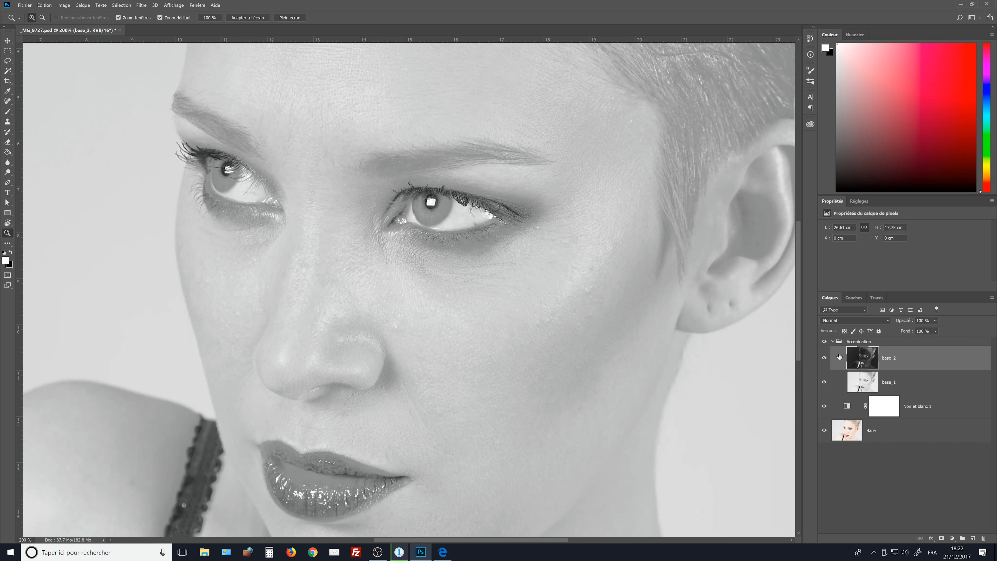
Set the blend mode of the base_2 layer inside the Accentuation group to Lumière vive (Vivid Light).
left_click(864, 345)
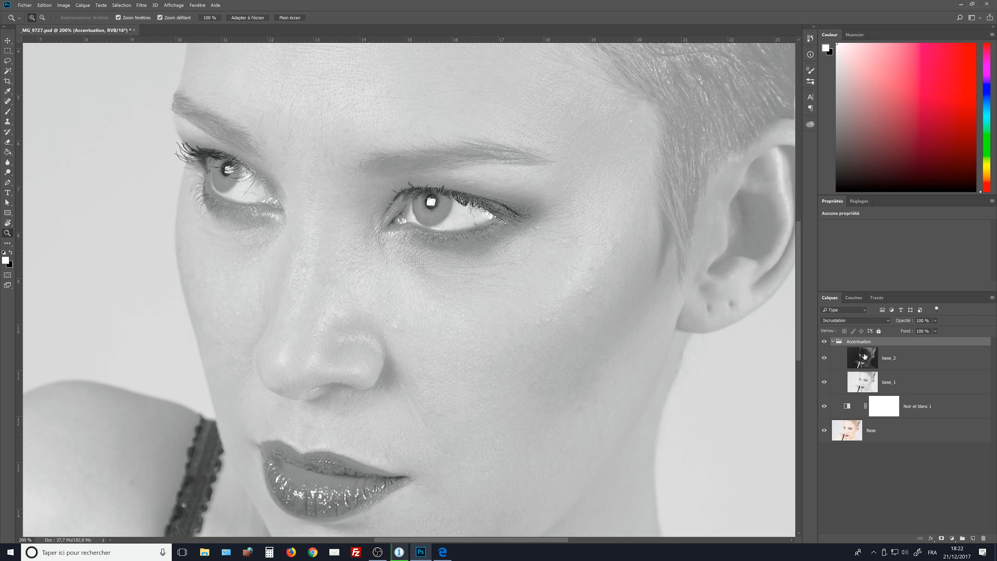
left_click(865, 356)
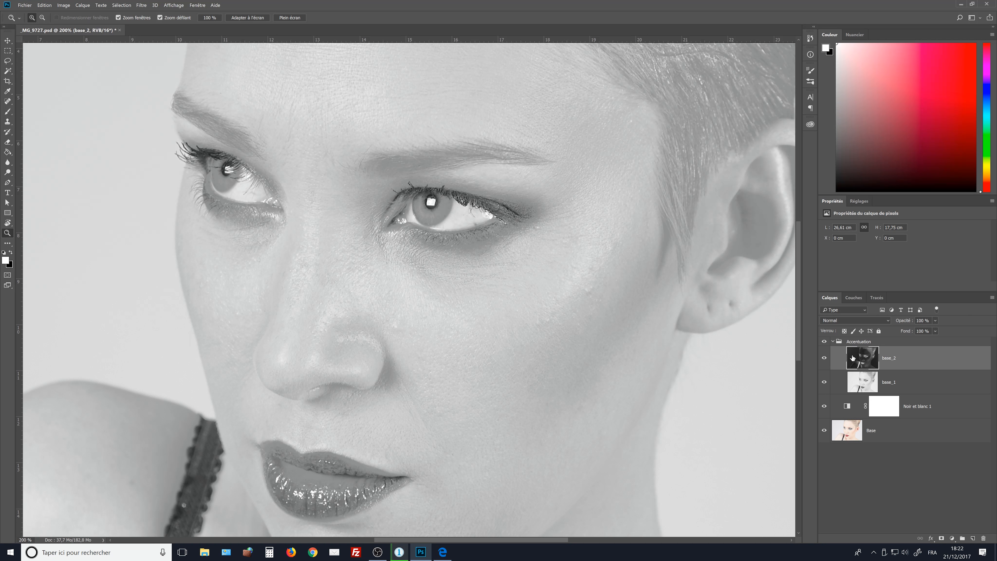
left_click(866, 322)
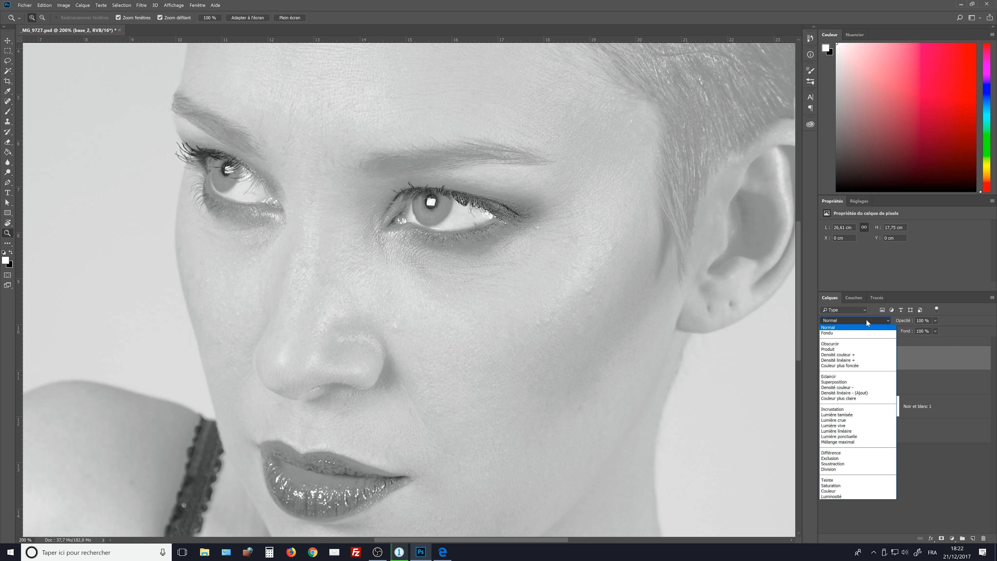
left_click(867, 425)
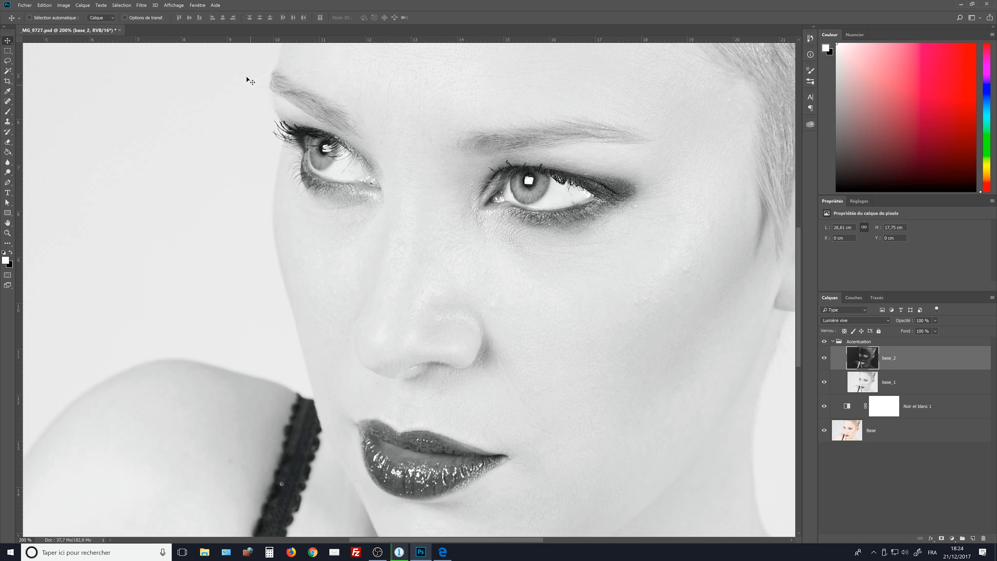
Try a Surface Blur (Flou de surface) on base_2, testing a radius of 56 pixels with thresholds of 41 and 7 levels.
left_click(142, 6)
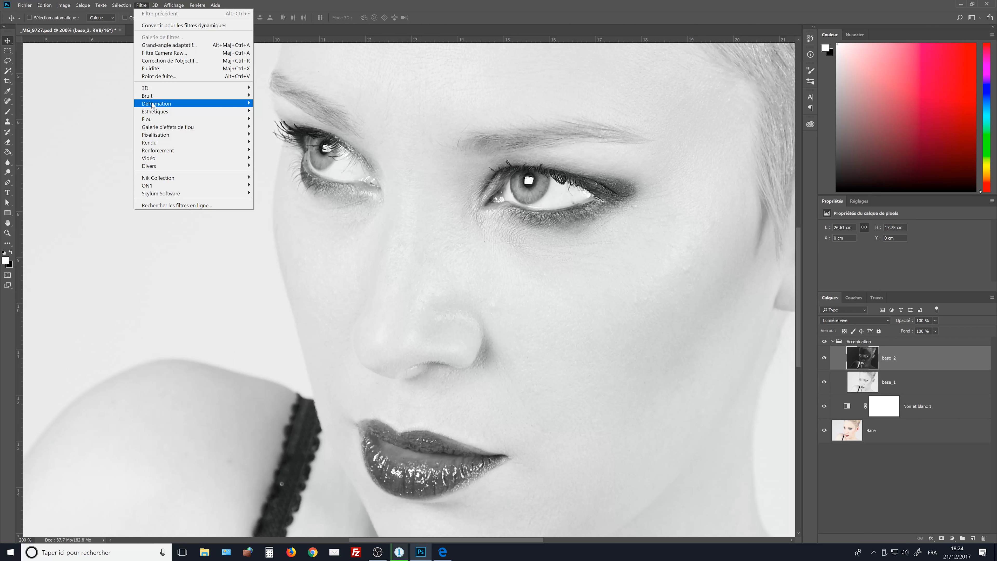
mouse_move(157, 119)
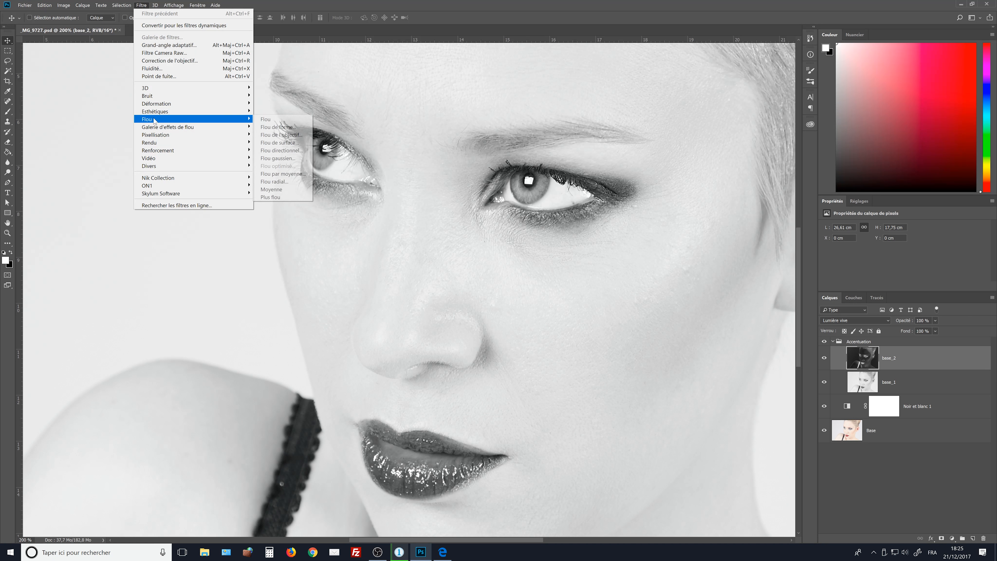
left_click(286, 147)
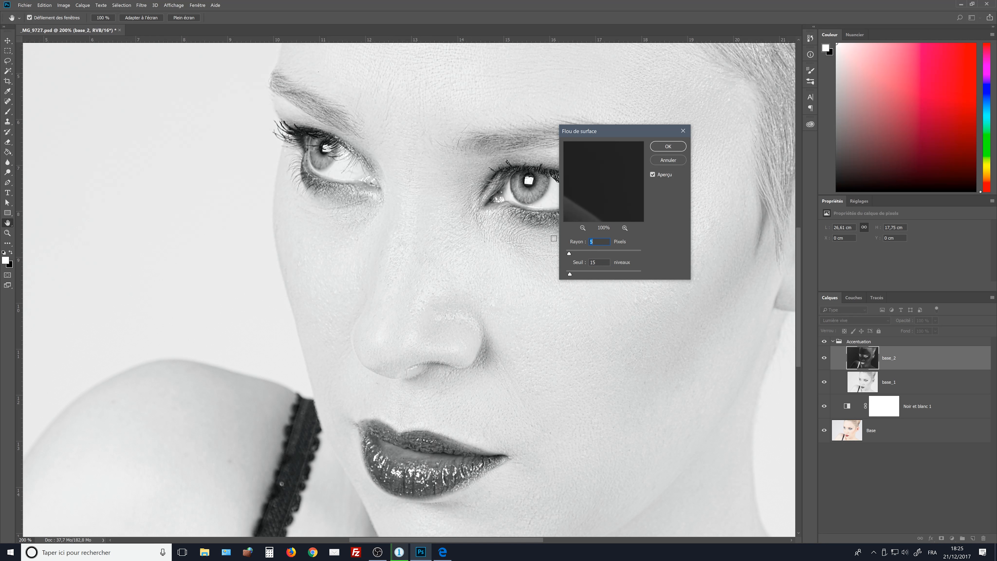
left_click_drag(569, 253, 601, 258)
left_click_drag(569, 274, 577, 274)
left_click(652, 174)
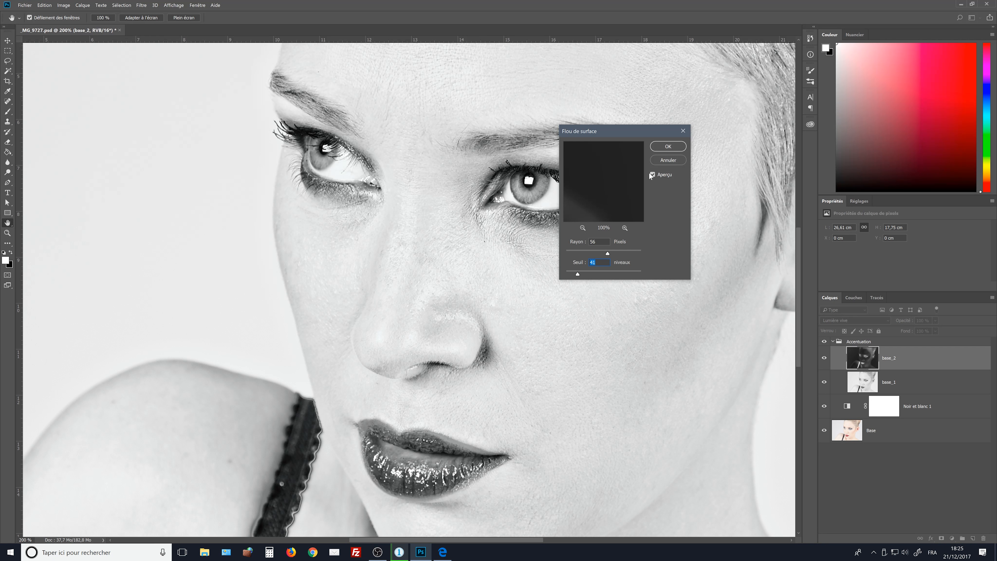
left_click_drag(577, 274, 517, 270)
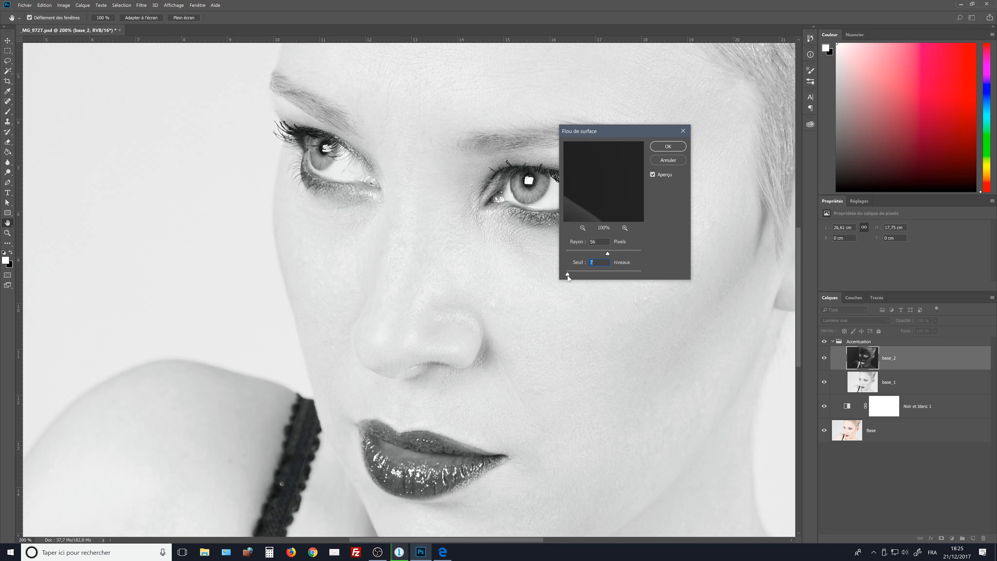
left_click_drag(567, 275, 573, 254)
left_click(661, 148)
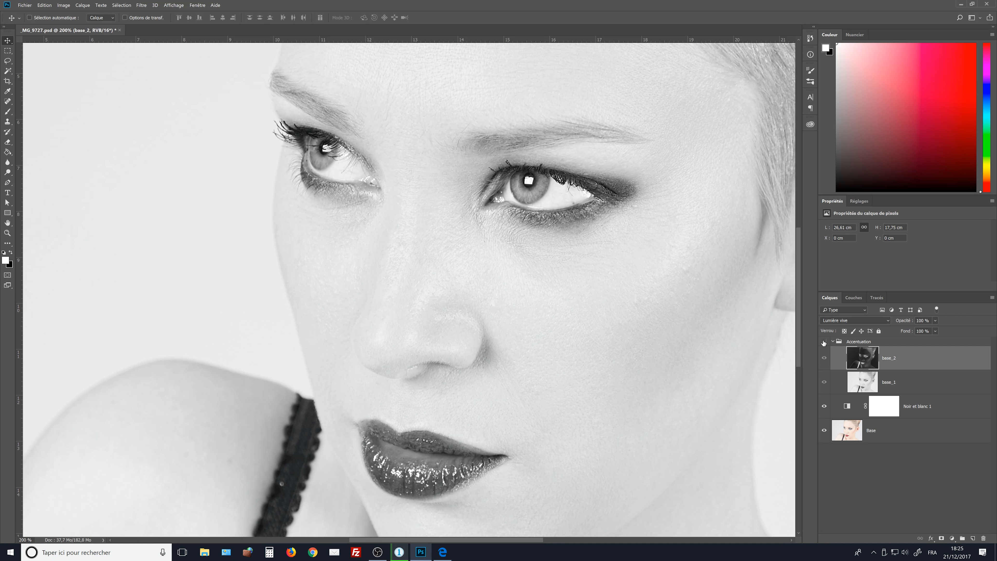
Compare the skin detail around the eyes with the Accentuation group hidden and shown.
left_click(8, 232)
left_click(353, 295, "alt")
left_click_drag(353, 294, 532, 318)
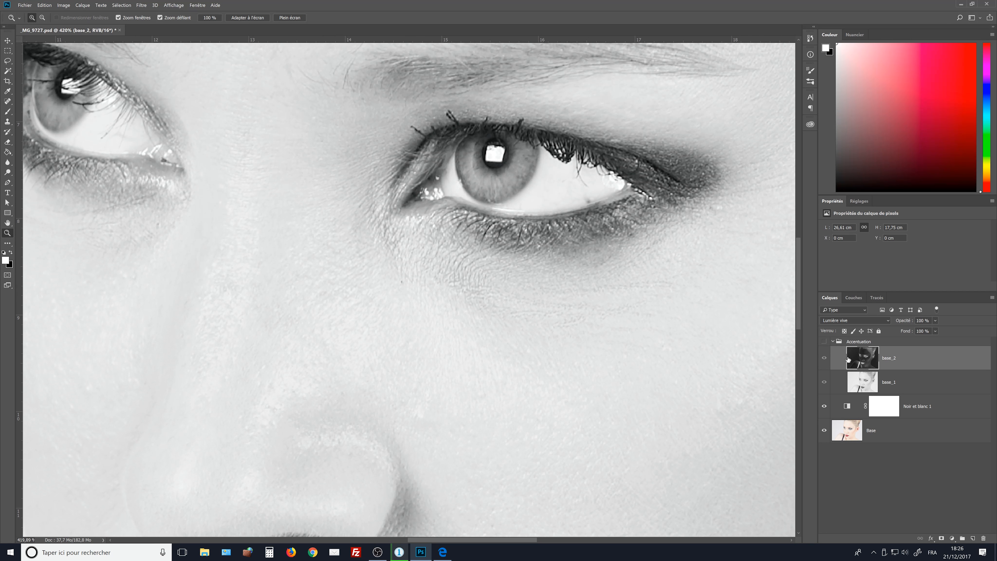
left_click(823, 342)
Step back in the document history to the blend mode change just before the Surface Blur.
left_click(810, 38)
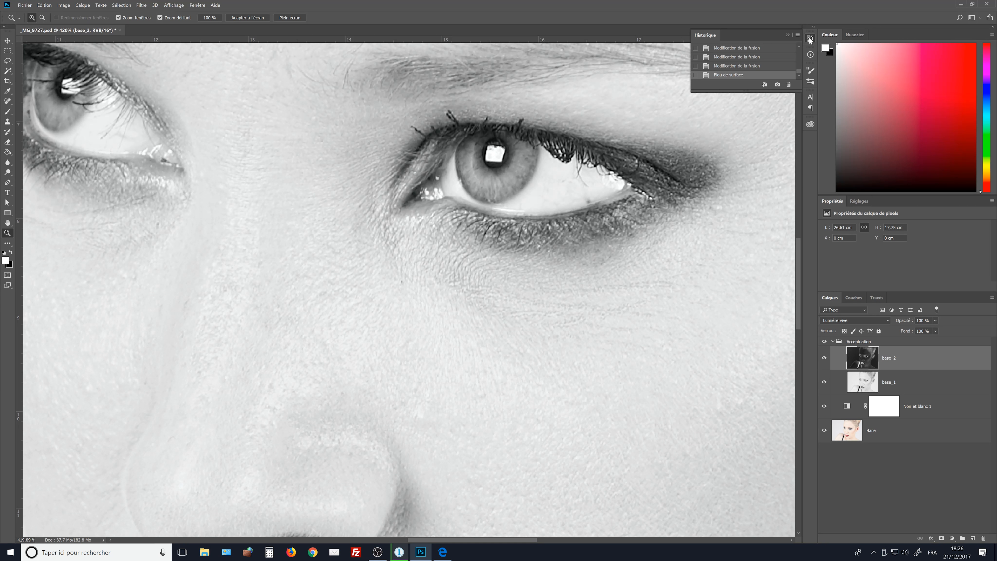
left_click_drag(795, 92, 798, 207)
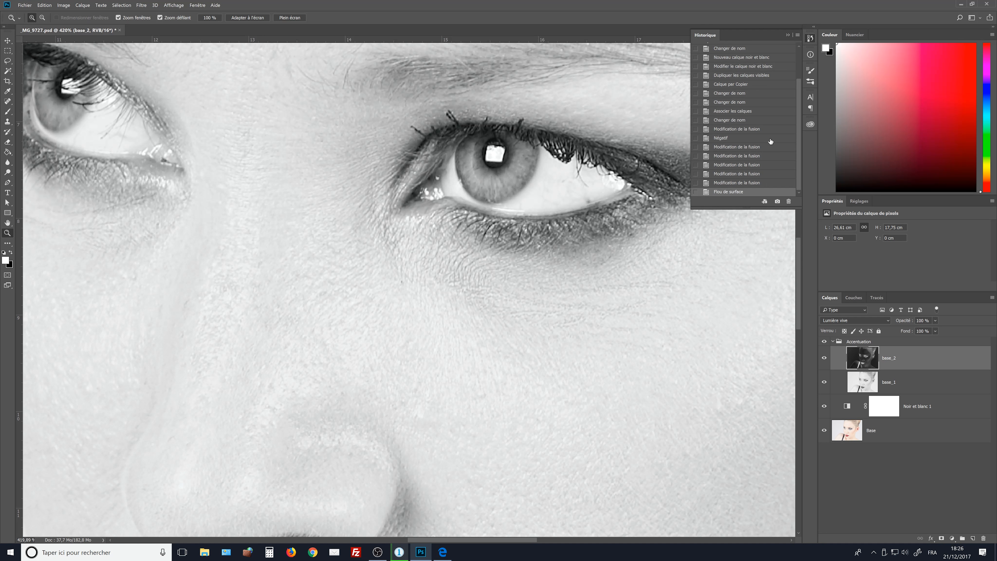
left_click(761, 183)
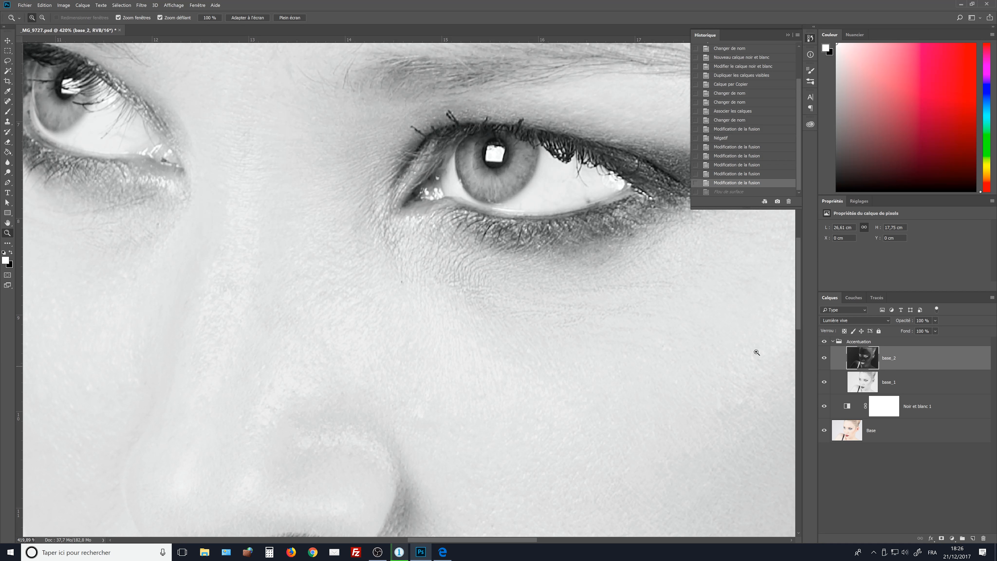
double_click(9, 233)
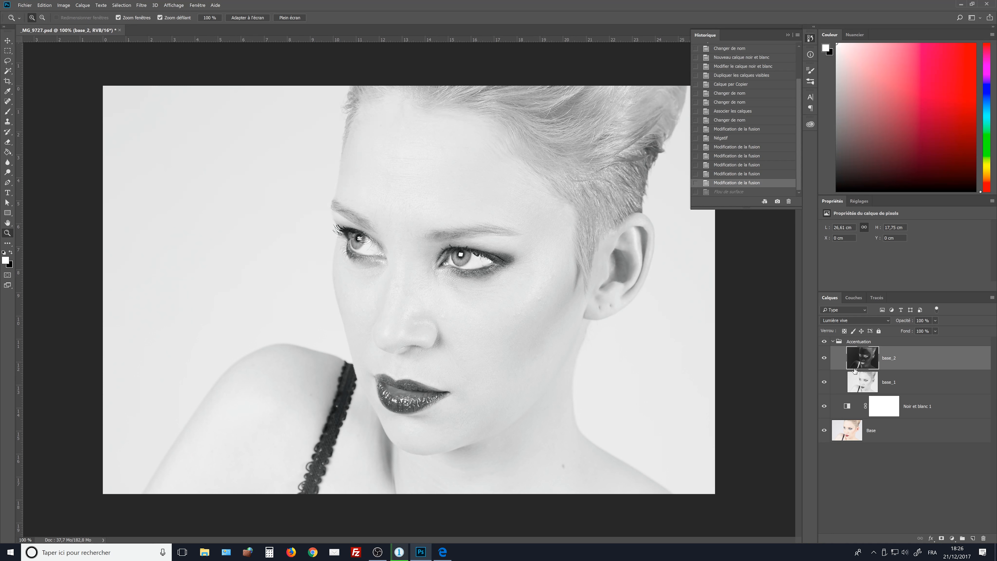
Convert the base_2 layer in the Accentuation group into a smart object.
right_click(866, 361)
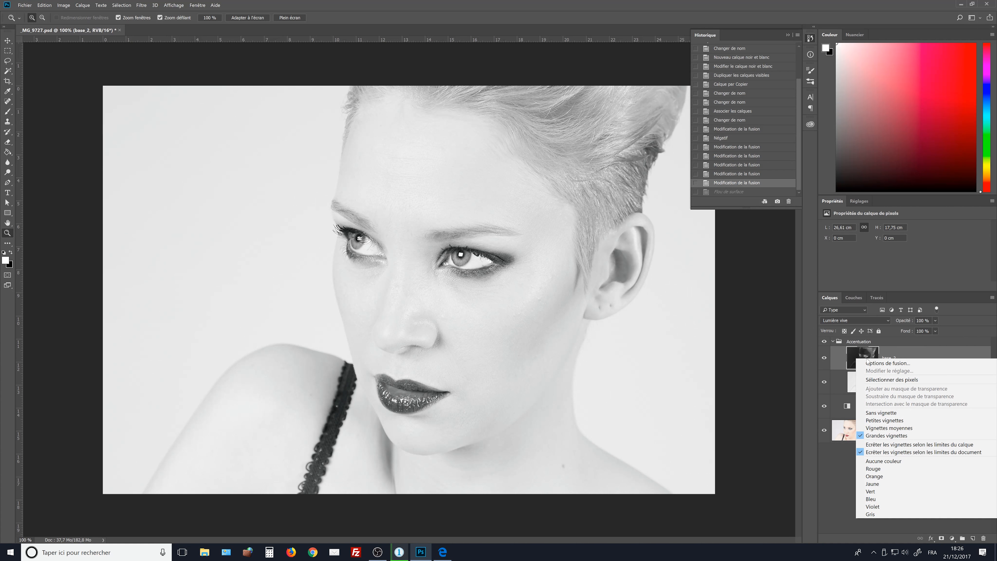
left_click(867, 355)
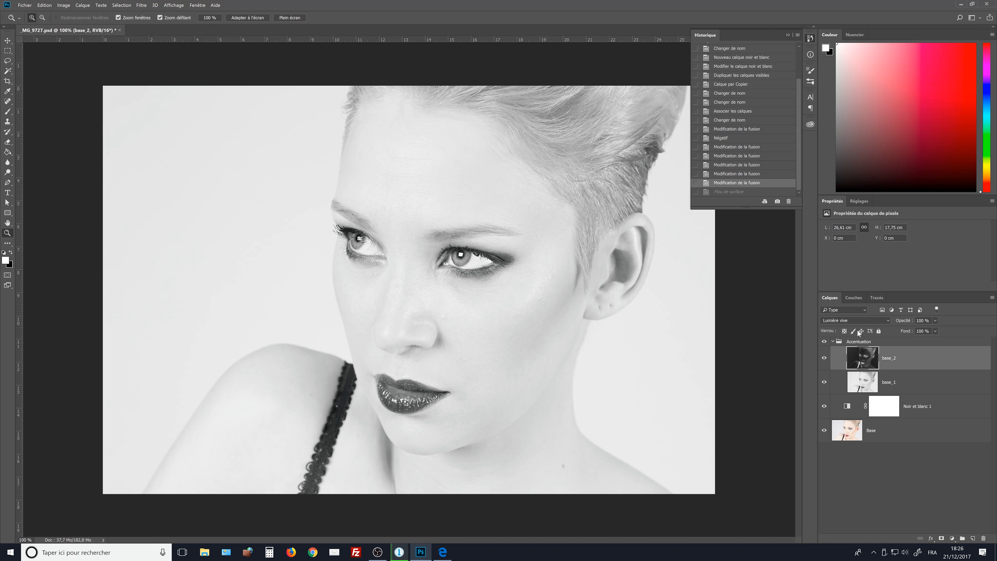
right_click(869, 355)
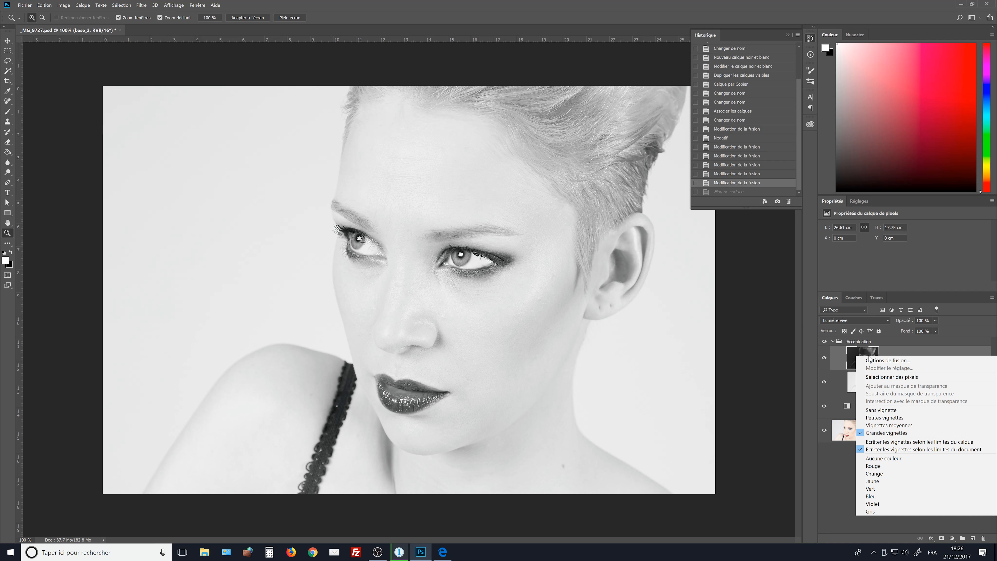
left_click(853, 359)
right_click(903, 350)
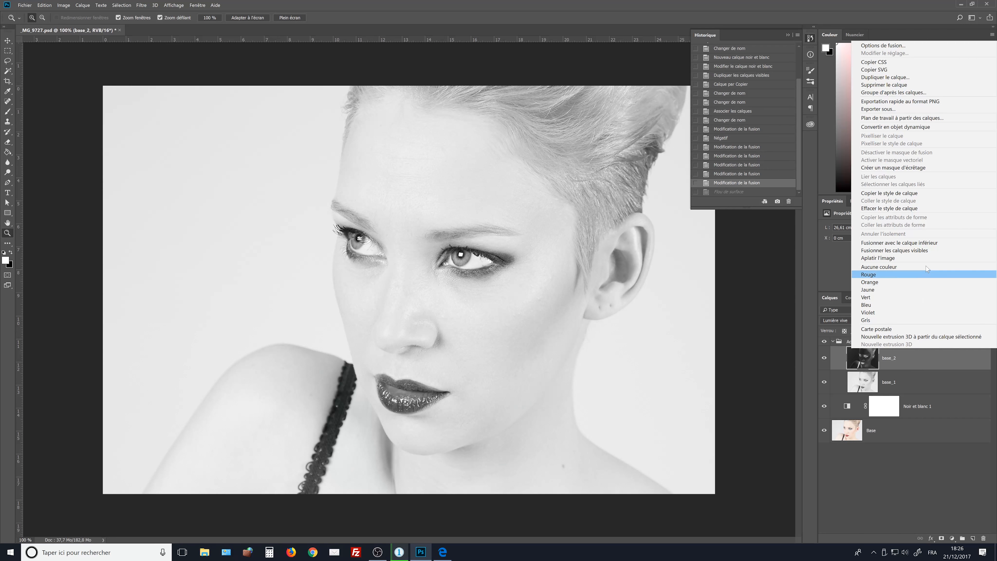
left_click(894, 127)
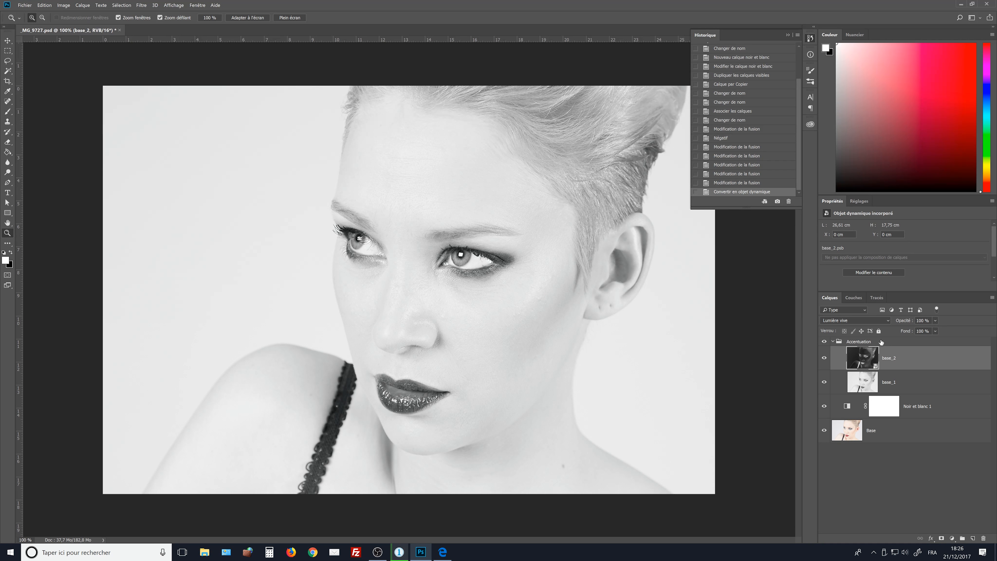
Apply Surface Blur (Flou de surface) to base_2 as a smart filter with radius 11 pixels and threshold 5 levels.
left_click(142, 5)
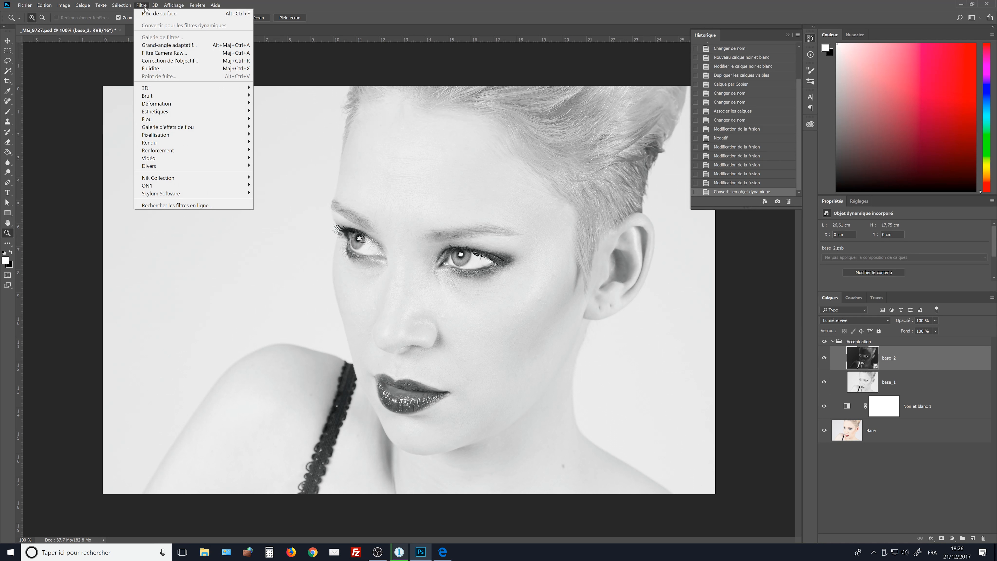
left_click(159, 13)
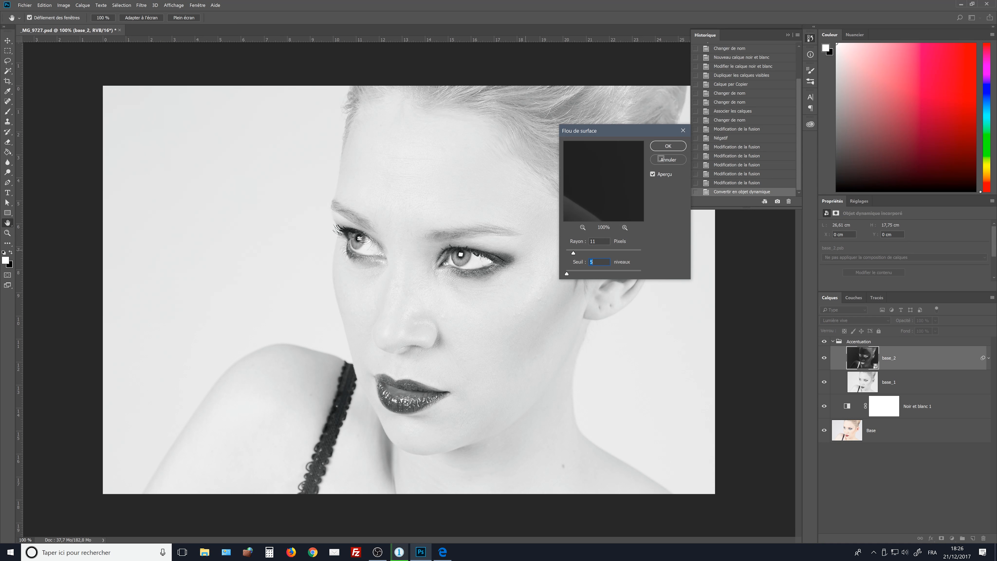
left_click(666, 147)
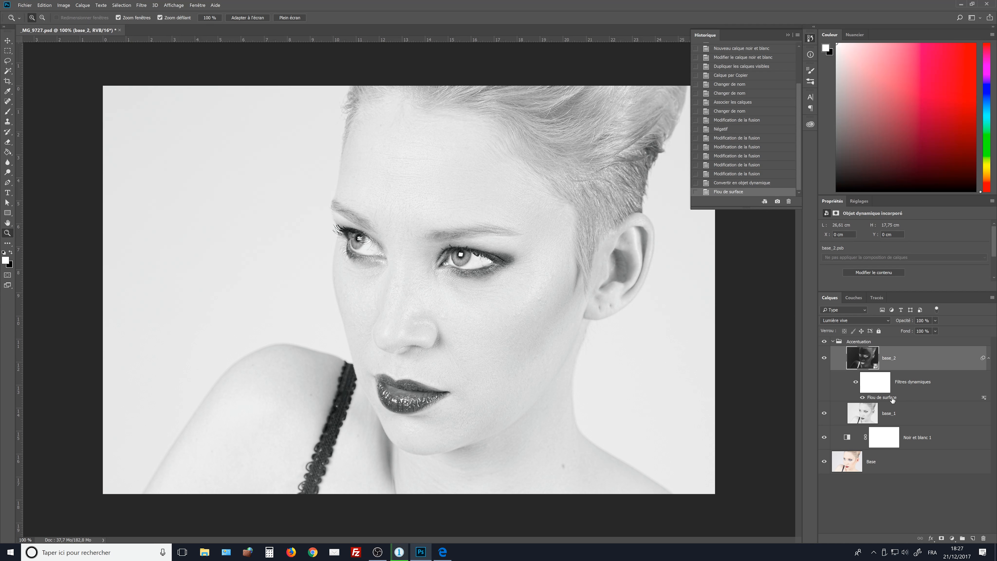
Edit base_2's Surface Blur smart filter, setting the threshold to 10 levels and increasing the radius slightly.
double_click(881, 397)
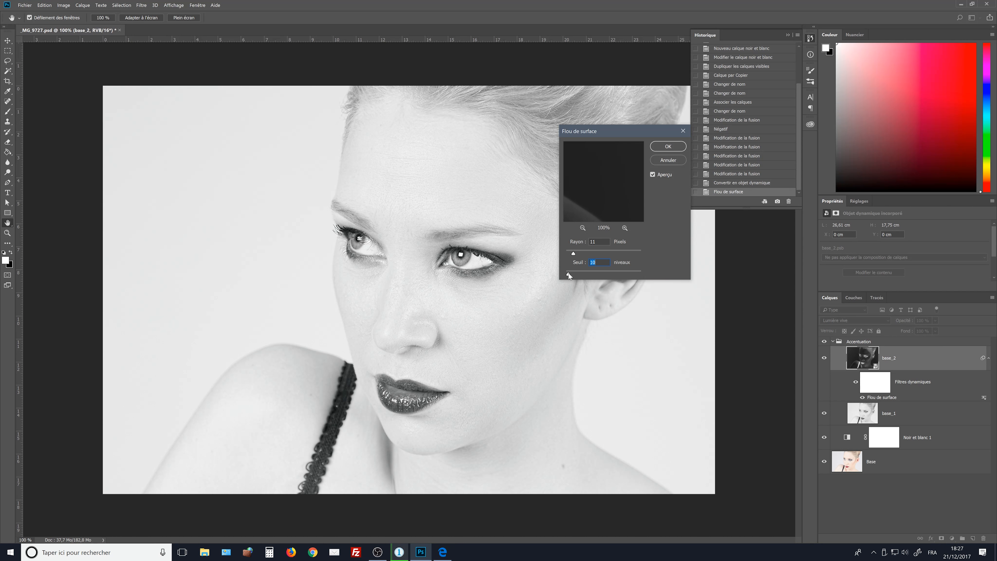
left_click_drag(573, 253, 580, 254)
key("Tab")
left_click(667, 147)
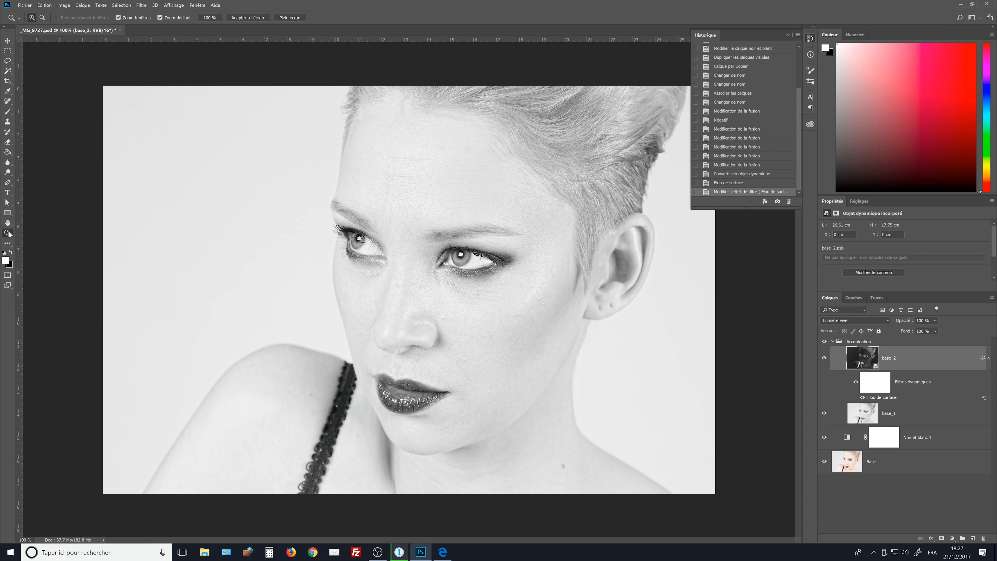
Compare the skin detail around the eyes with base_2's smart filters disabled and enabled.
left_click_drag(476, 280, 518, 365)
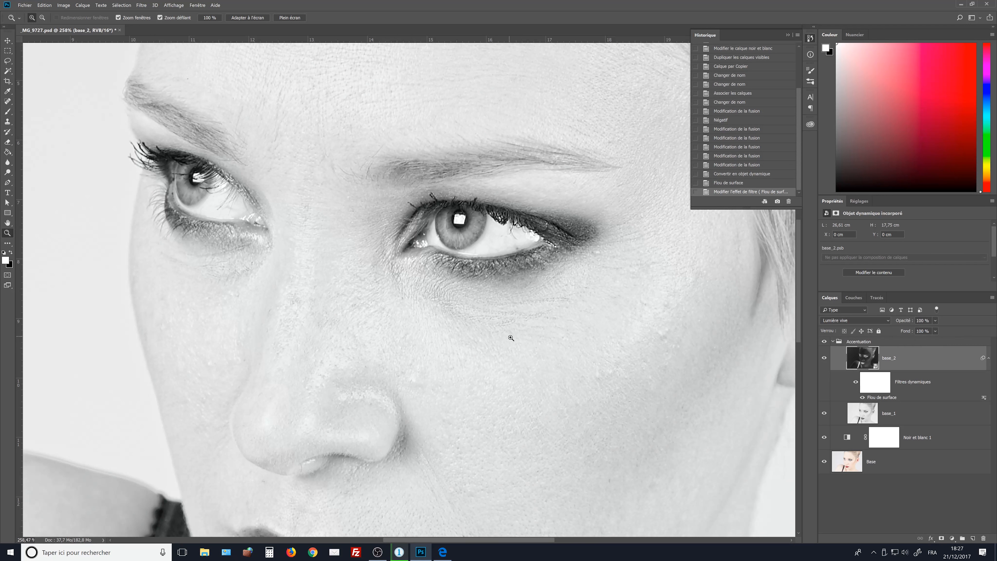
left_click(856, 382)
left_click(856, 382)
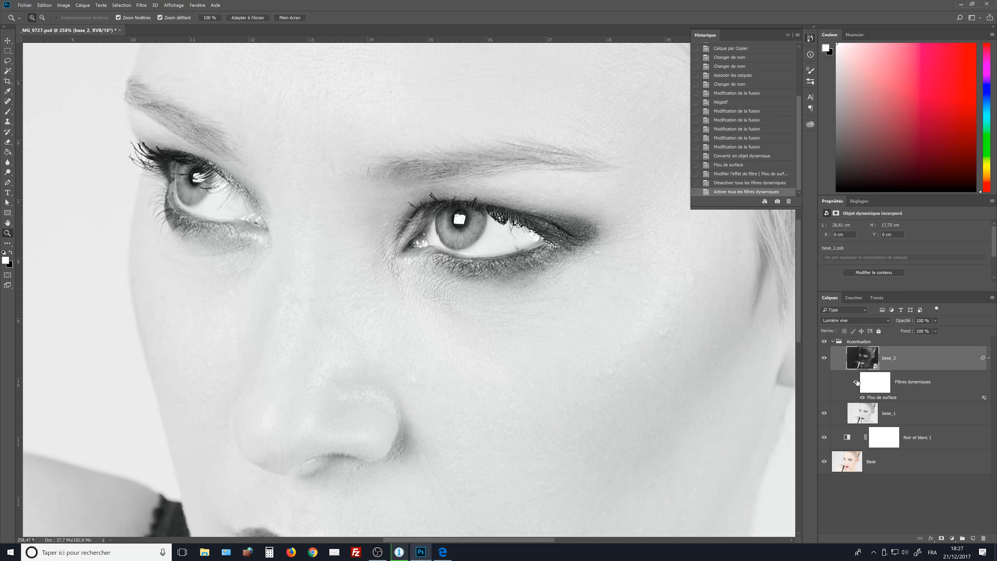
Invert base_2's smart filter mask to black and ready the Brush tool with white as the foreground color.
left_click(871, 382)
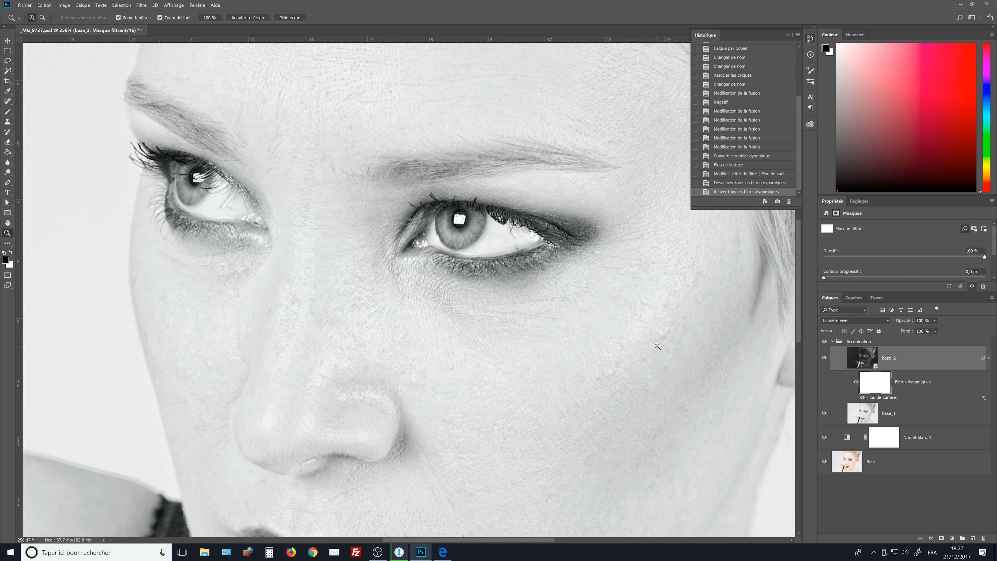
key("ctrl+i")
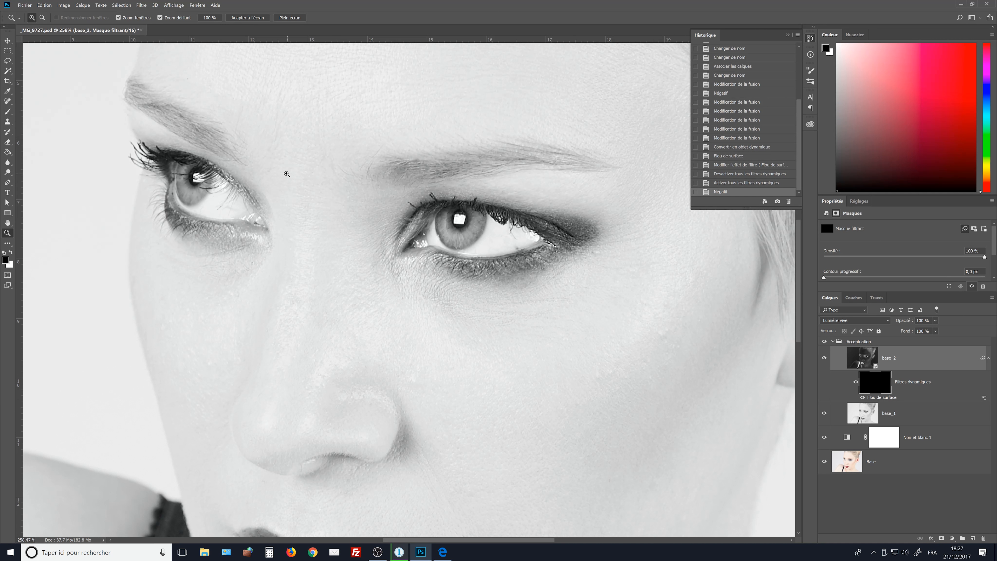
key("x")
key("b")
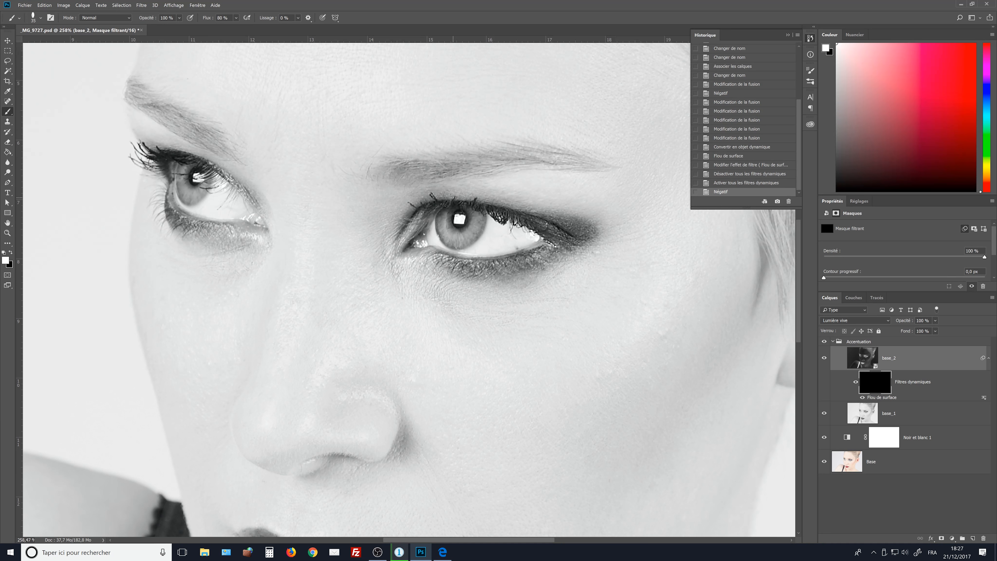
right_click(463, 220)
key("s")
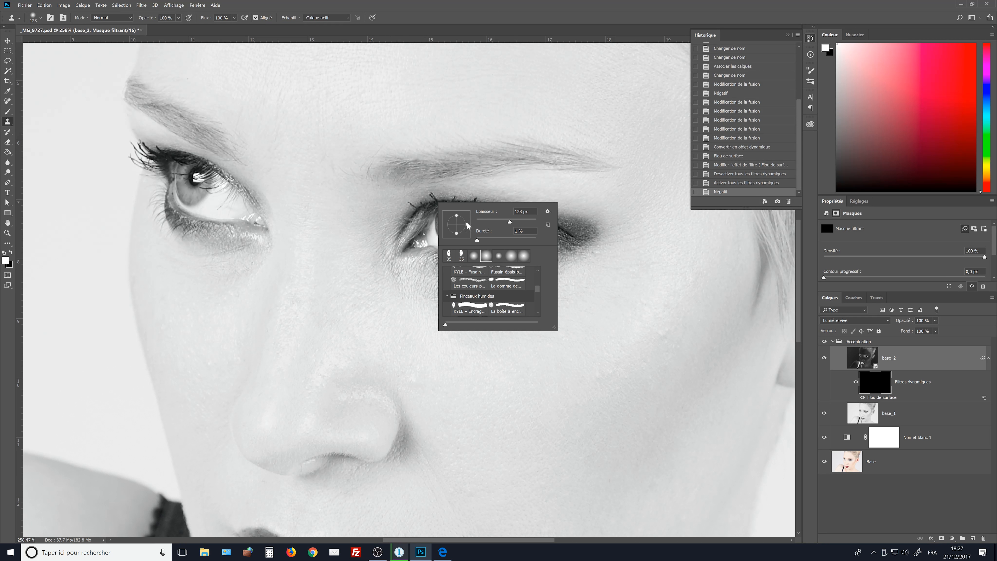
key("Escape")
left_click(435, 209)
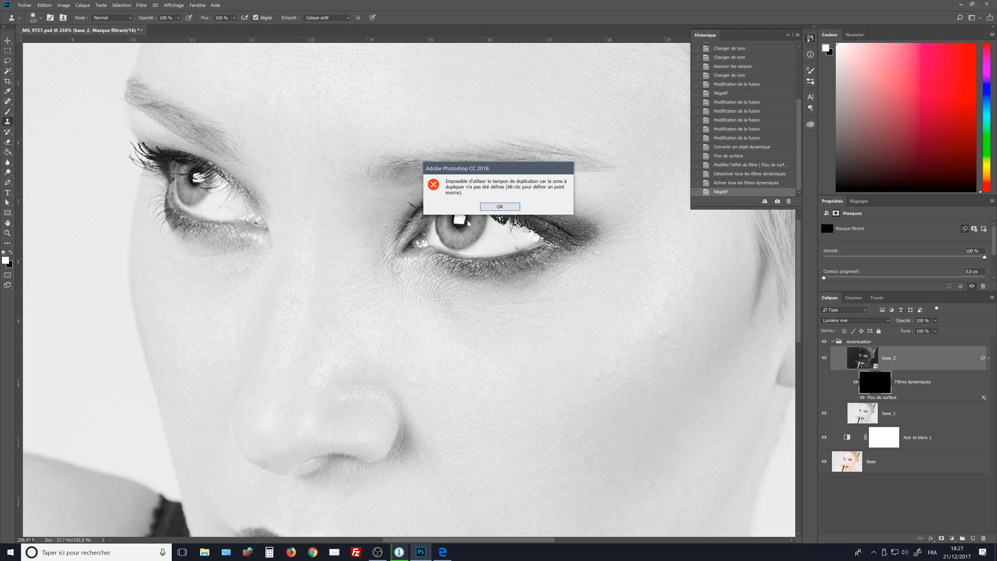
left_click(500, 210)
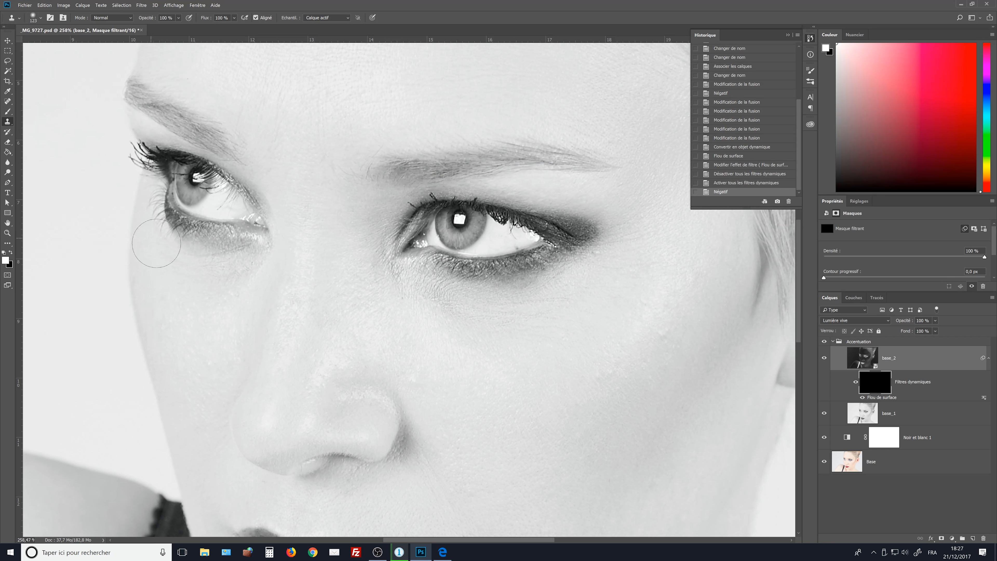
key("b")
right_click(477, 247)
key("s")
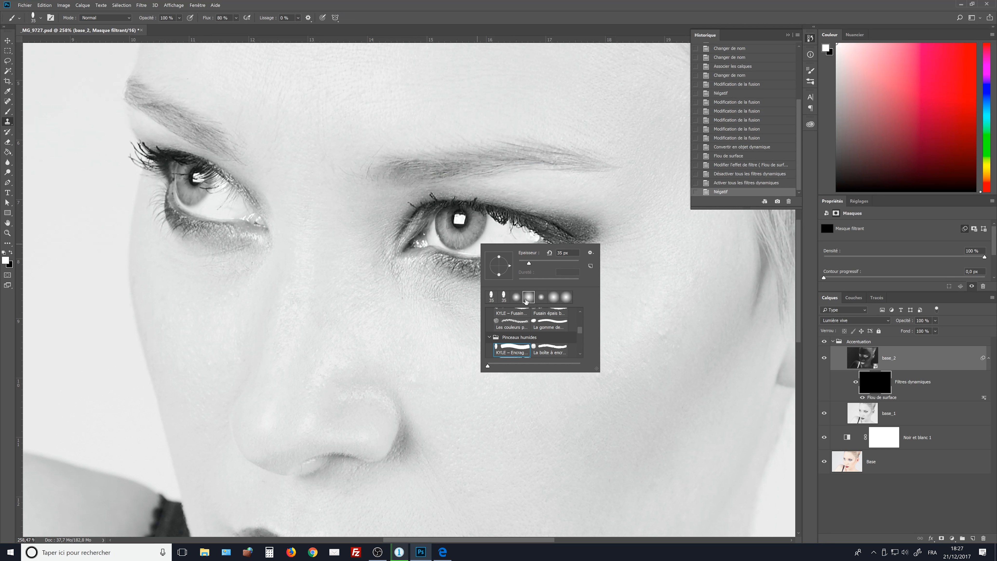
left_click(440, 197)
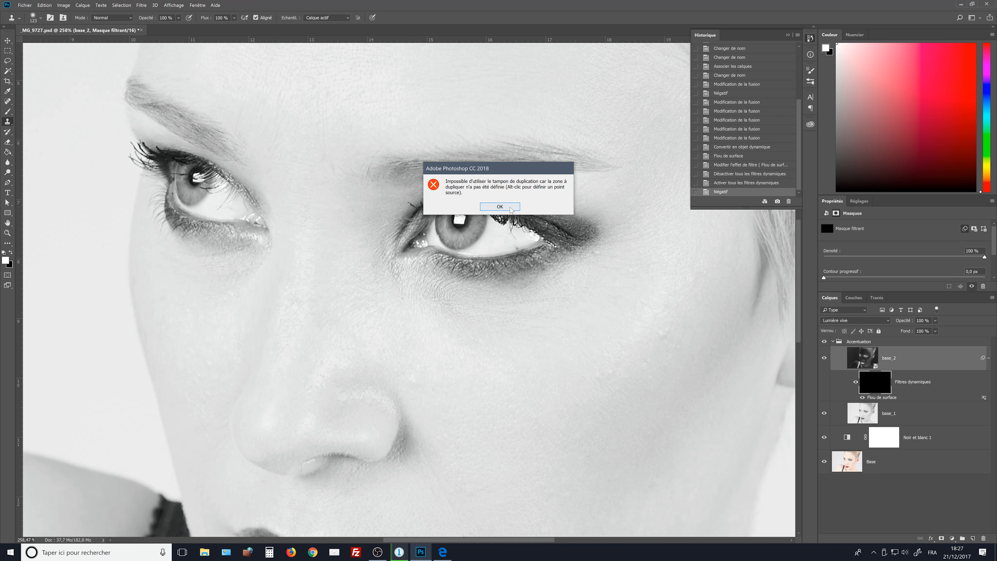
left_click(499, 206)
Enlarge the brush preset picker and choose a soft round brush of 35 px with 1 % hardness.
key("b")
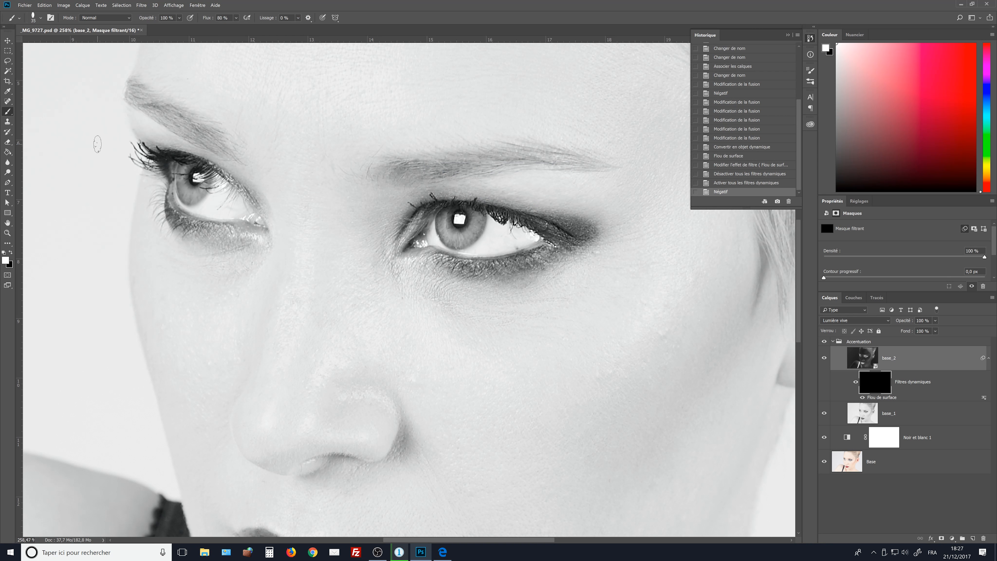
right_click(525, 235)
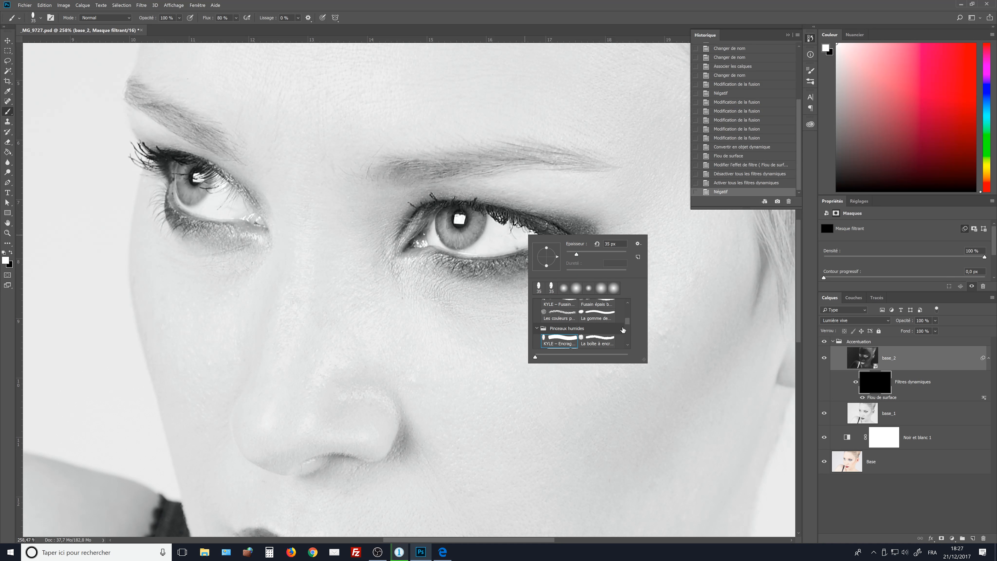
left_click_drag(643, 359, 718, 478)
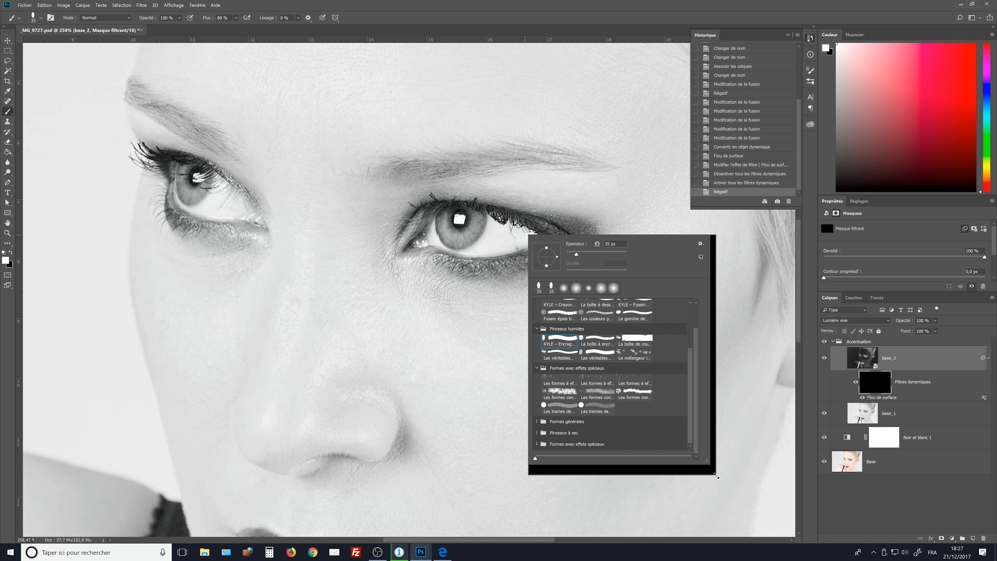
scroll(628, 353, "up", 2)
left_click(565, 288)
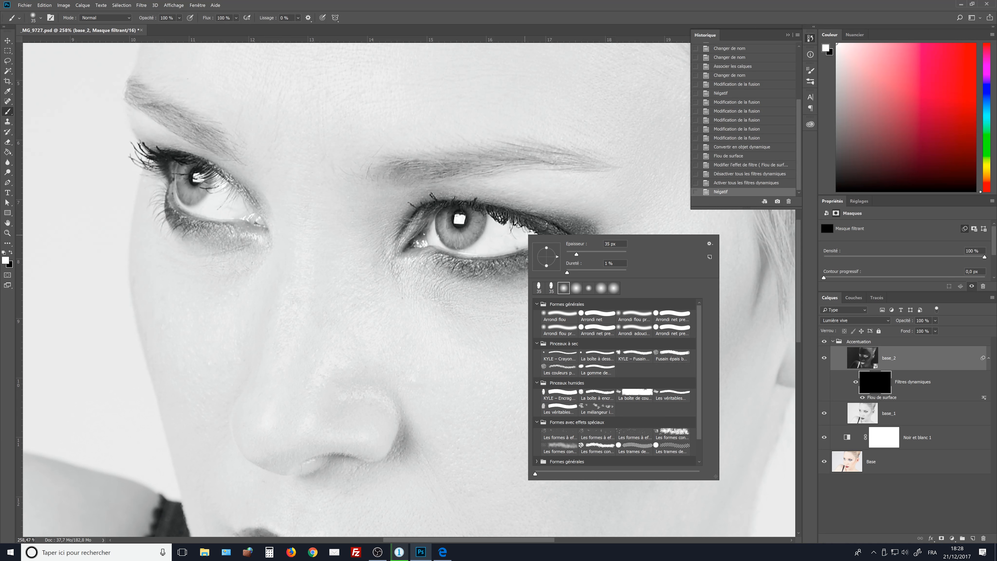
Paint white on the smart filter mask over both eyes, their lashes and the eyebrows to reveal the sharpening there.
left_click(518, 214)
left_click_drag(519, 215, 540, 220)
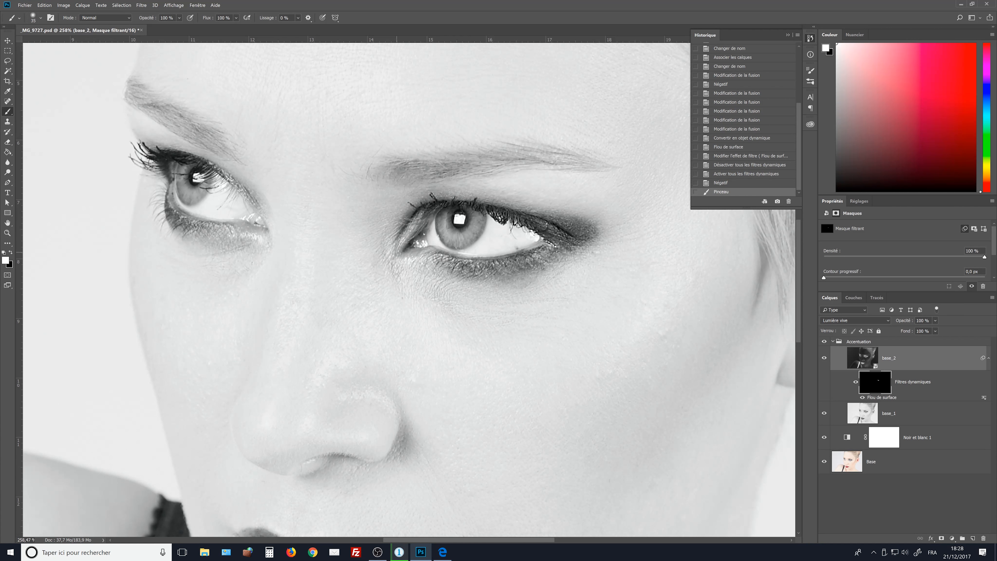
left_click_drag(556, 229, 549, 231)
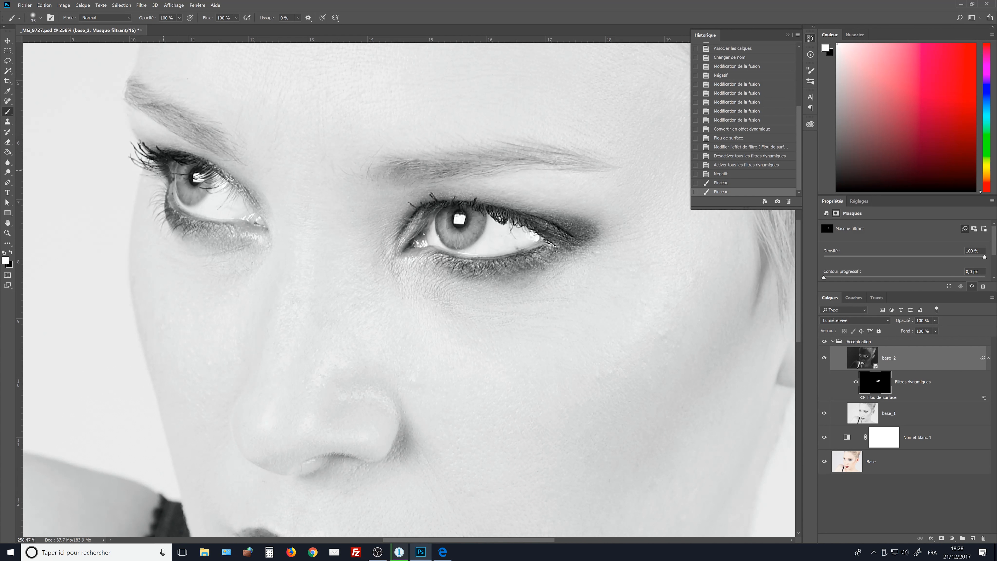
left_click(161, 183)
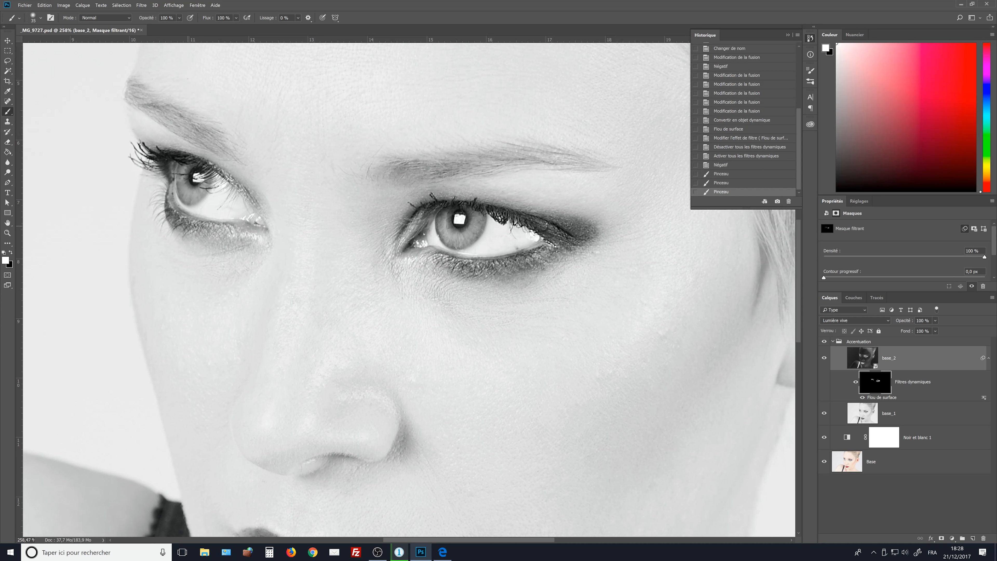
left_click(171, 153)
left_click_drag(171, 153, 208, 127)
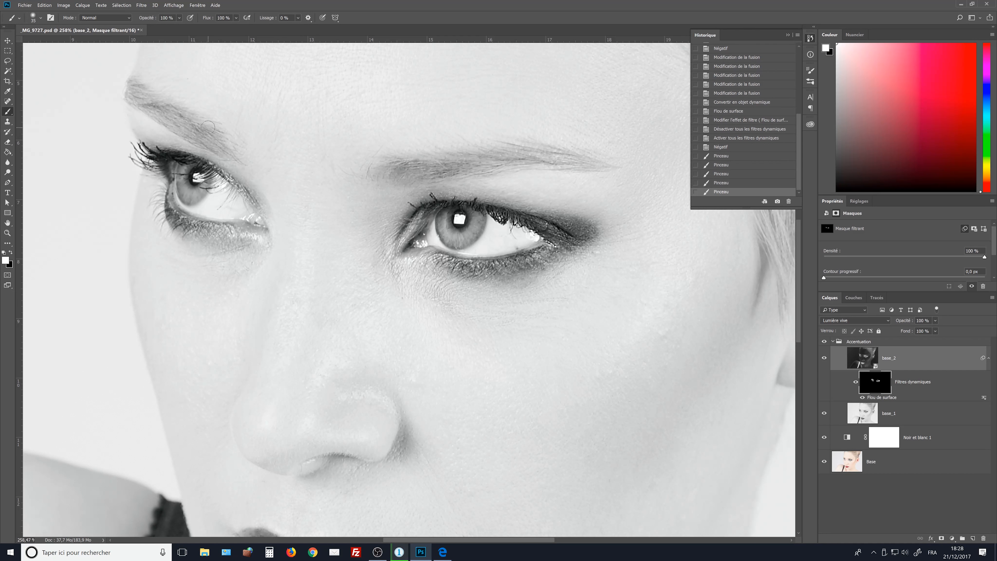
left_click(177, 127)
left_click(543, 154)
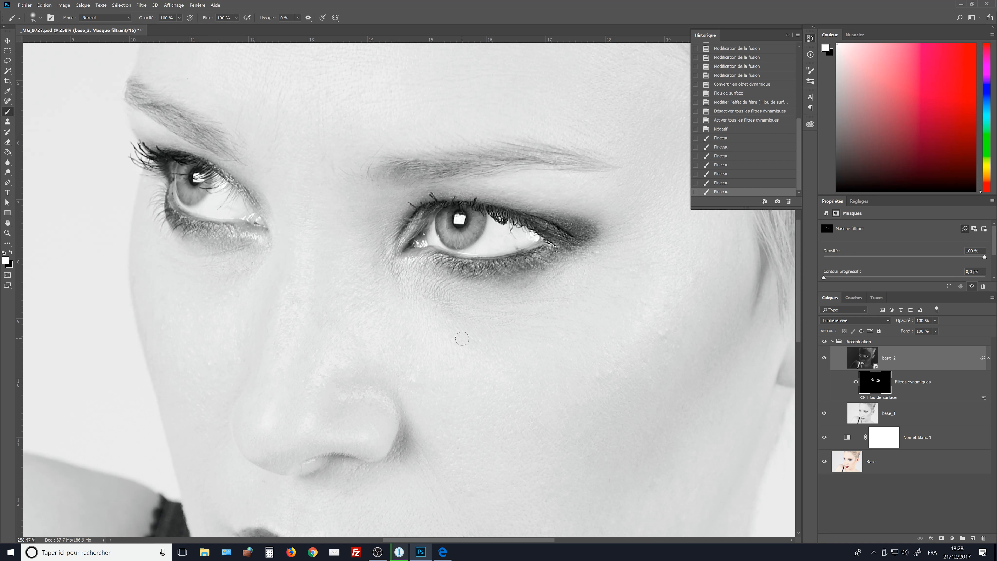
Enlarge the brush to 109 px and paint white over the lips on the smart filter mask.
scroll(452, 341, "down", 2)
scroll(367, 439, "down", 5)
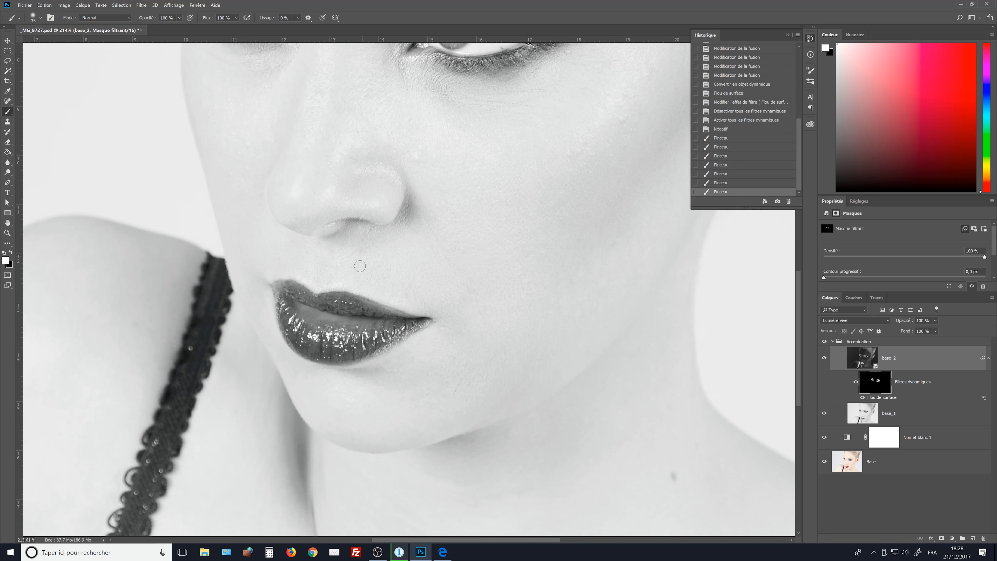
right_click(330, 348, "alt")
left_click_drag(326, 344, 343, 342)
left_click(293, 295)
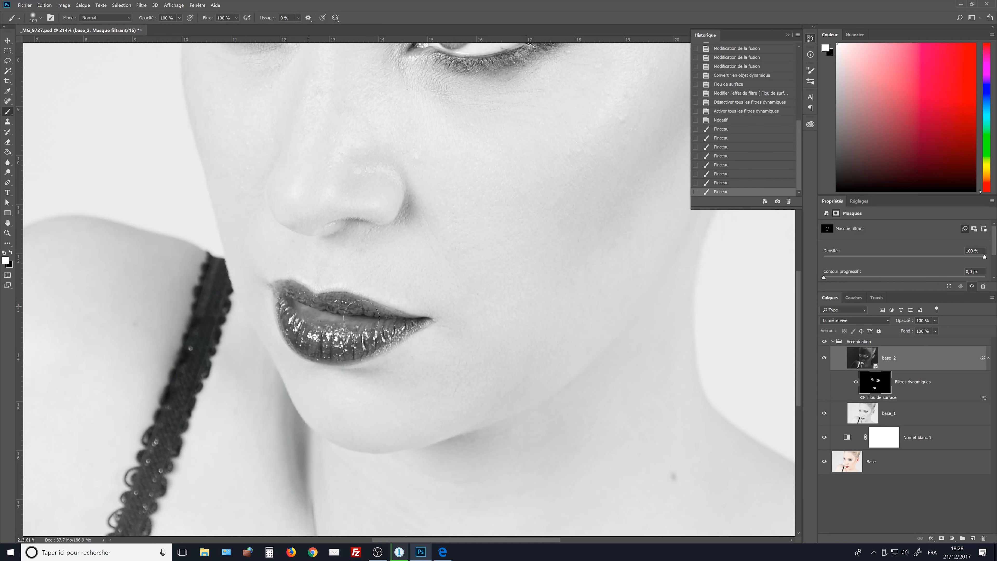
Paint white over both irises on the smart filter mask with the 109 px brush.
scroll(501, 169, "up", 3)
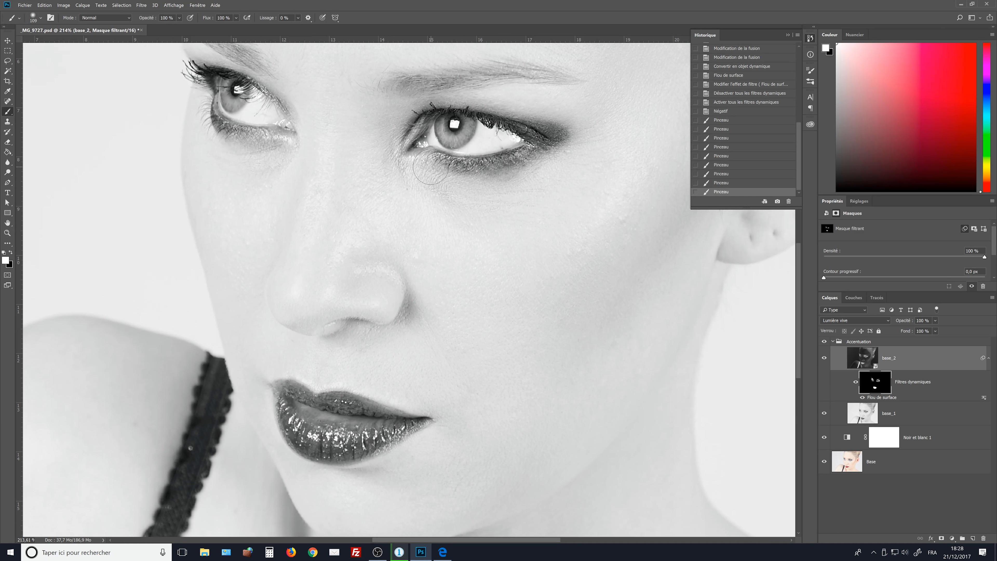
left_click(453, 123)
left_click(248, 101)
scroll(487, 233, "up", 5)
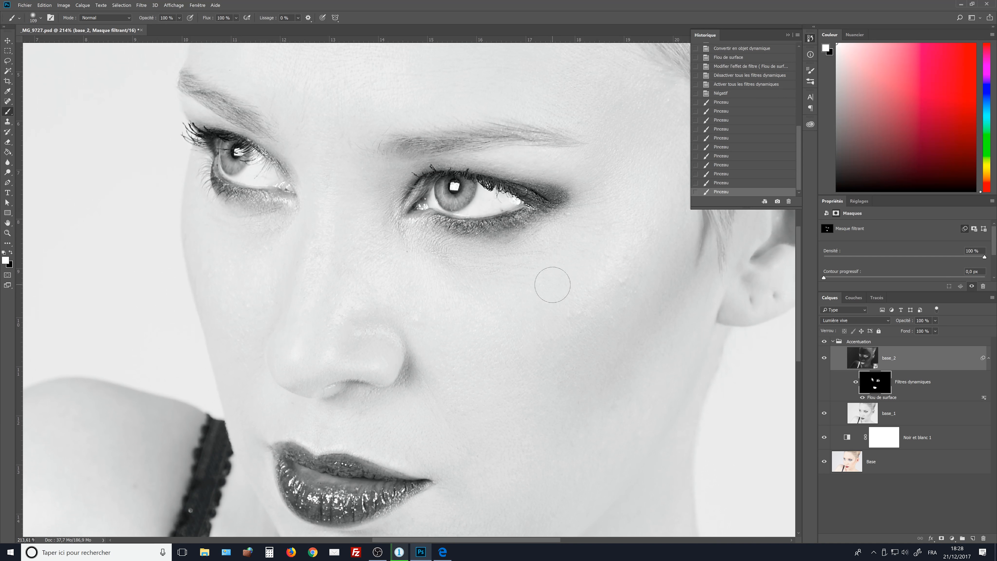
scroll(570, 201, "down", 3)
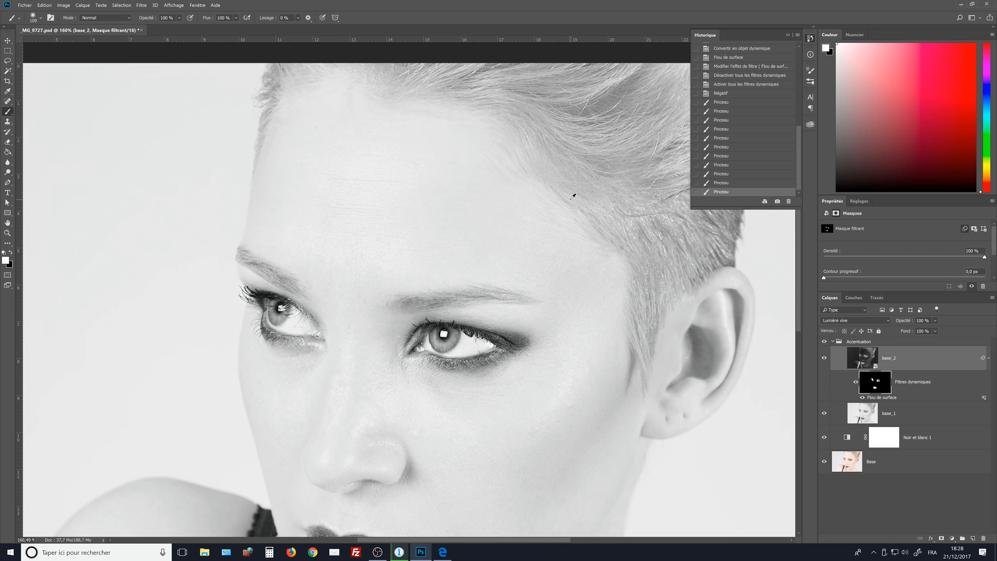
scroll(587, 212, "up", 2)
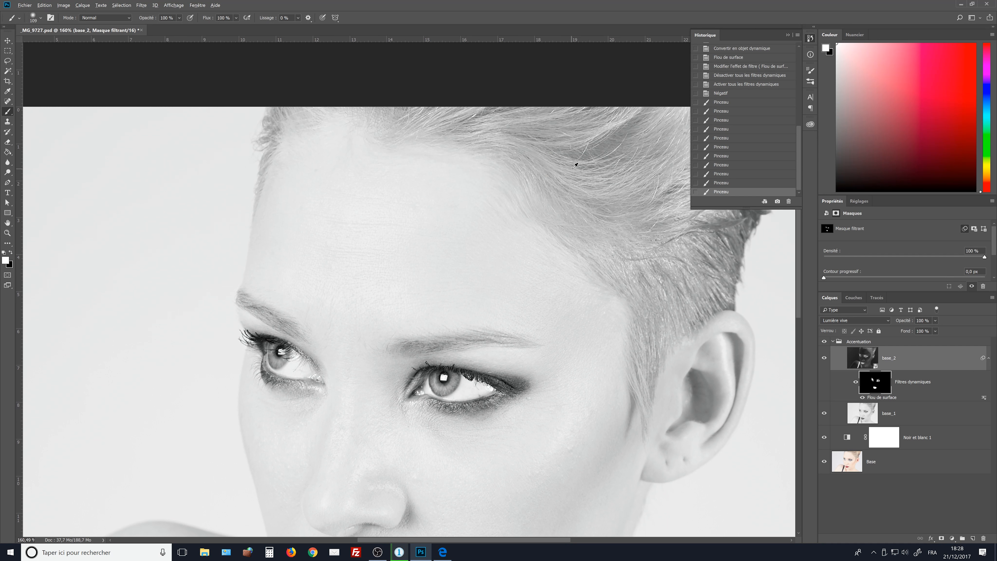
Enlarge the brush to 210 px and paint white over the hair on the smart filter mask.
left_click_drag(512, 156, 667, 141)
mouse_move(568, 205)
left_mouse_down()
mouse_move(666, 238)
mouse_move(647, 255)
left_mouse_up()
left_click_drag(518, 169, 494, 157)
scroll(469, 312, "down", 2)
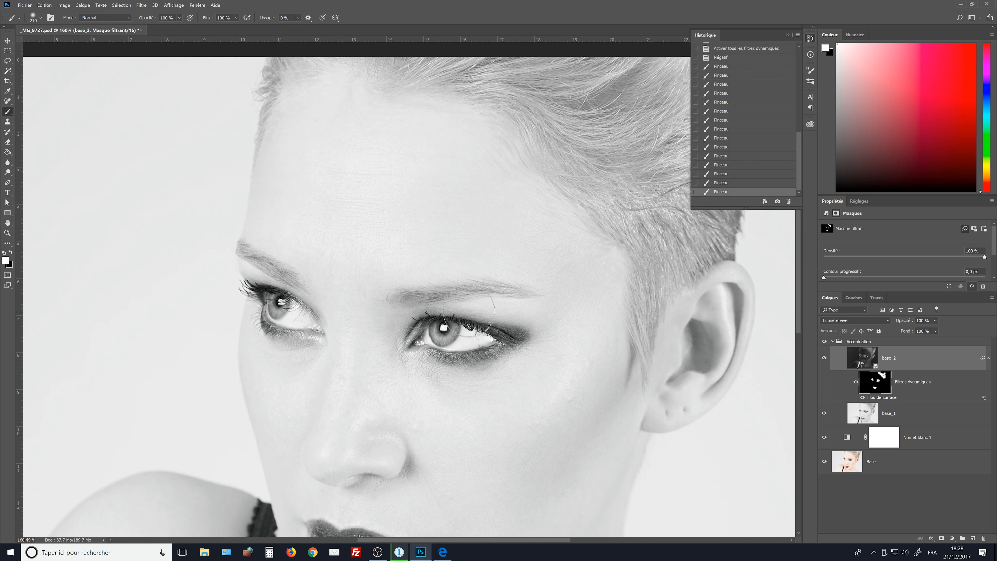
scroll(469, 312, "down", 5)
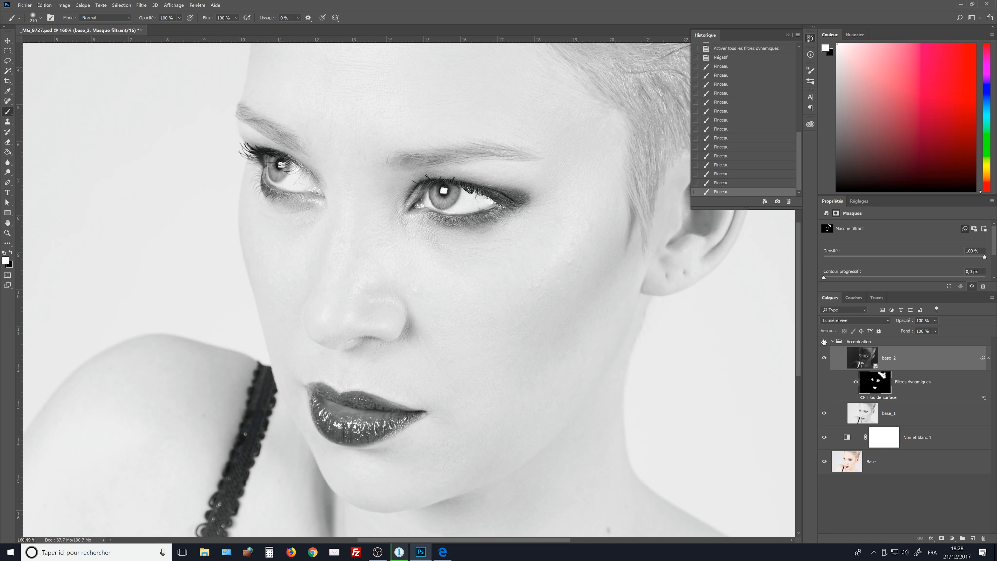
Zoom in on the eyes and set the threshold of base_2's Surface Blur smart filter to 5 levels.
key("z")
left_click_drag(412, 212, 465, 200)
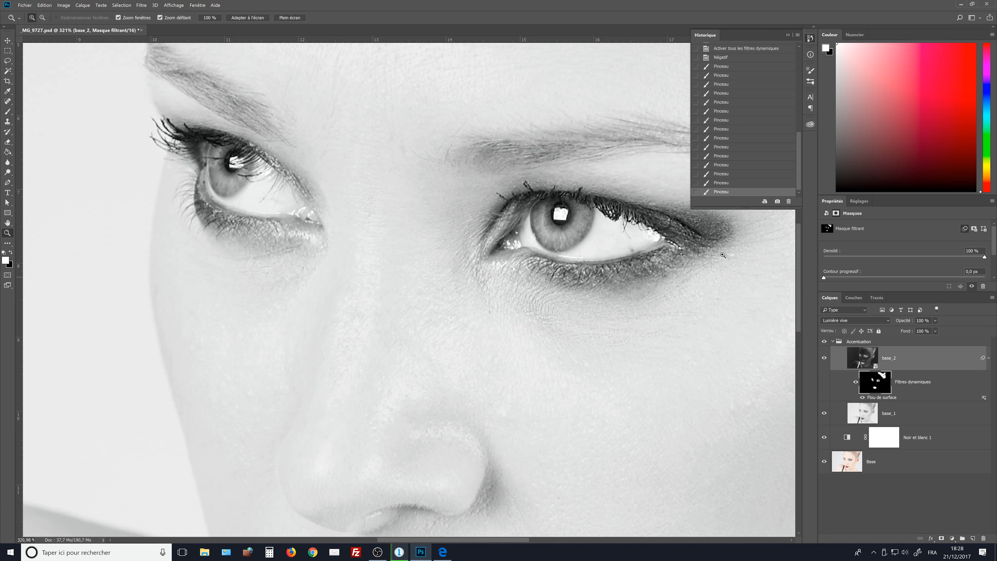
double_click(890, 399)
left_click_drag(629, 130, 726, 276)
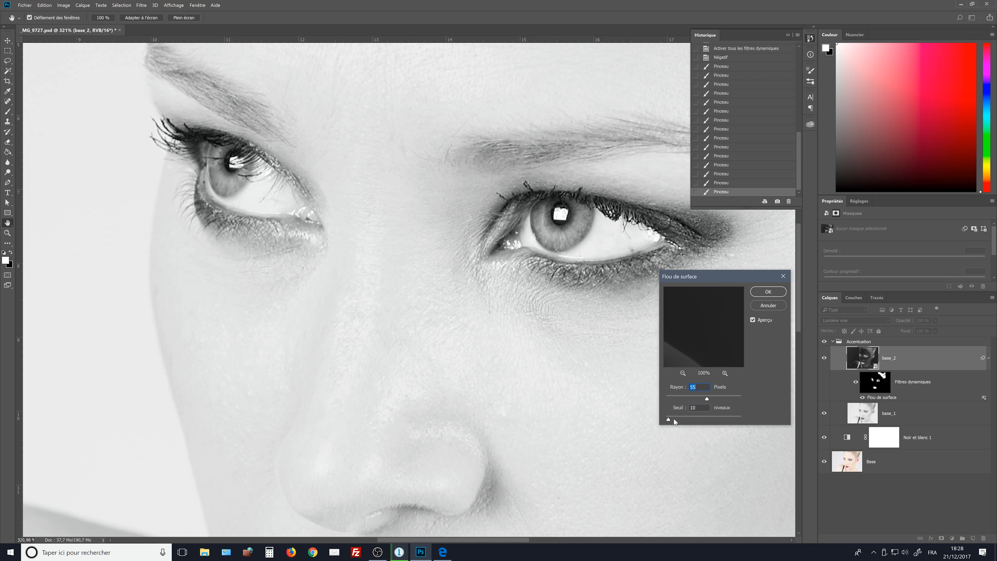
left_click_drag(668, 420, 667, 420)
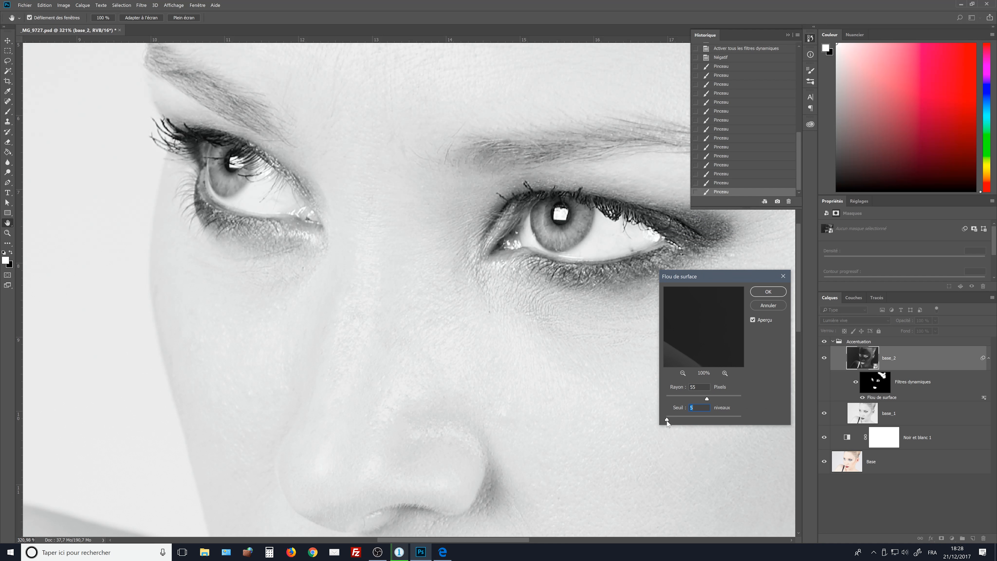
left_click(768, 292)
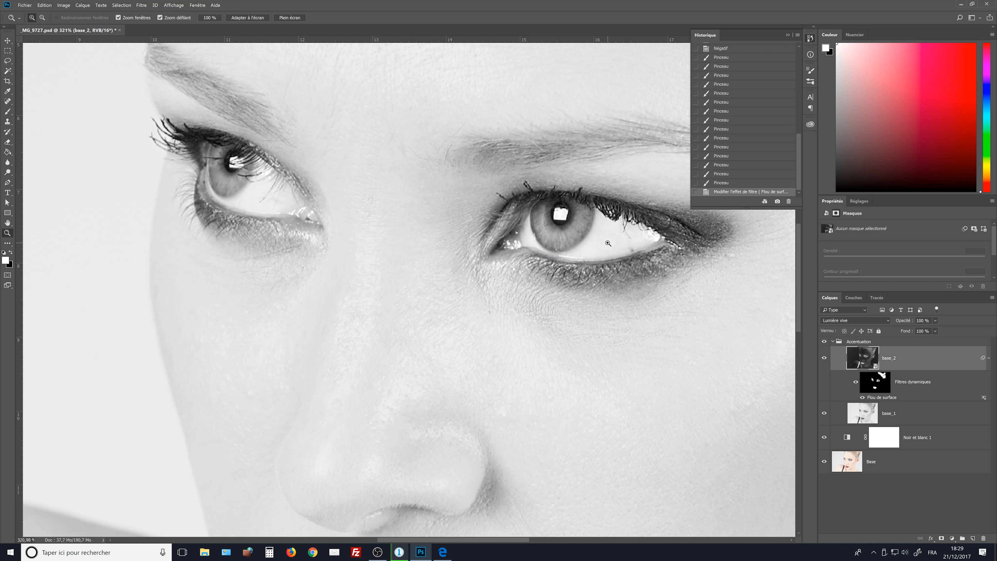
Set base_2's Surface Blur smart filter to a radius of 19 pixels and a threshold of 83 levels.
double_click(889, 396)
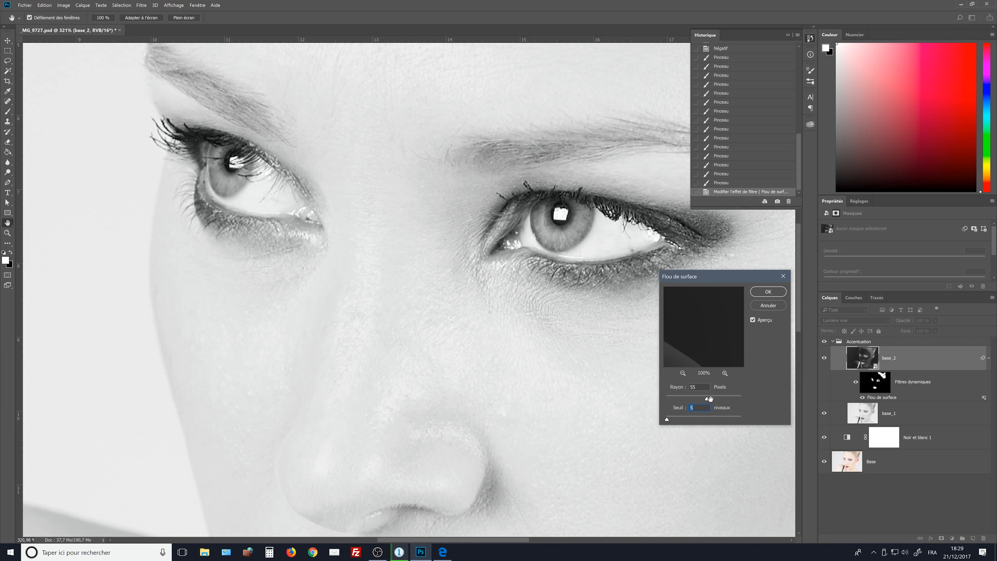
left_click_drag(703, 346, 698, 361)
left_click_drag(707, 398, 680, 399)
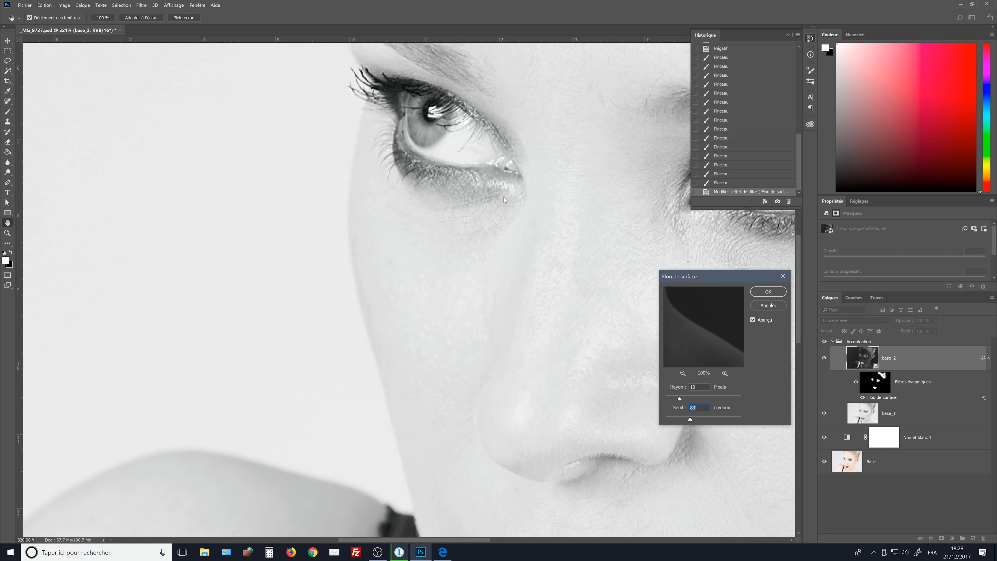
left_click(766, 292)
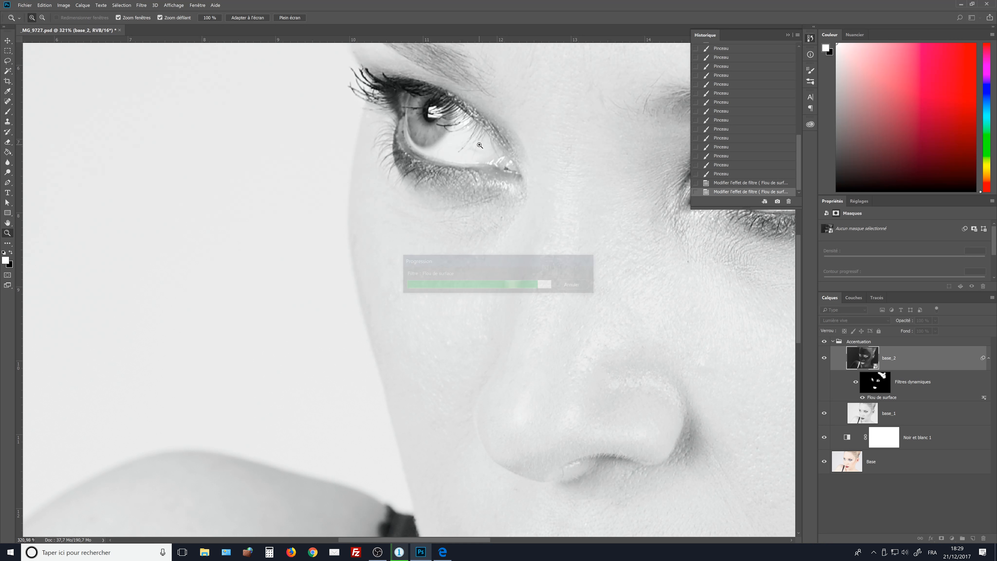
Examine the eyes up close, compare the whole portrait with the Accentuation group hidden and shown, and check the group's blend mode.
scroll(628, 345, "up", 5)
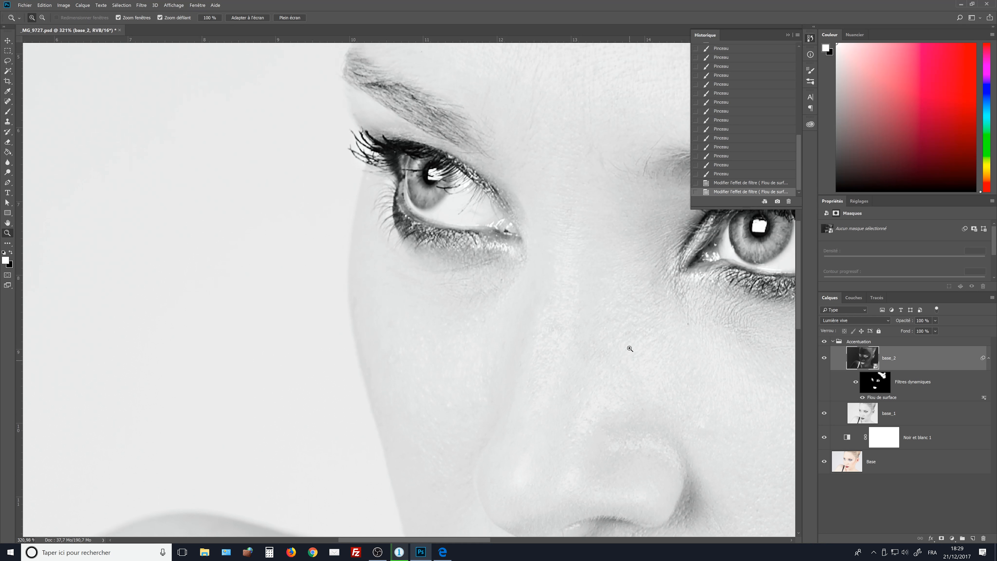
left_click_drag(614, 261, 454, 299)
scroll(396, 260, "down", 8)
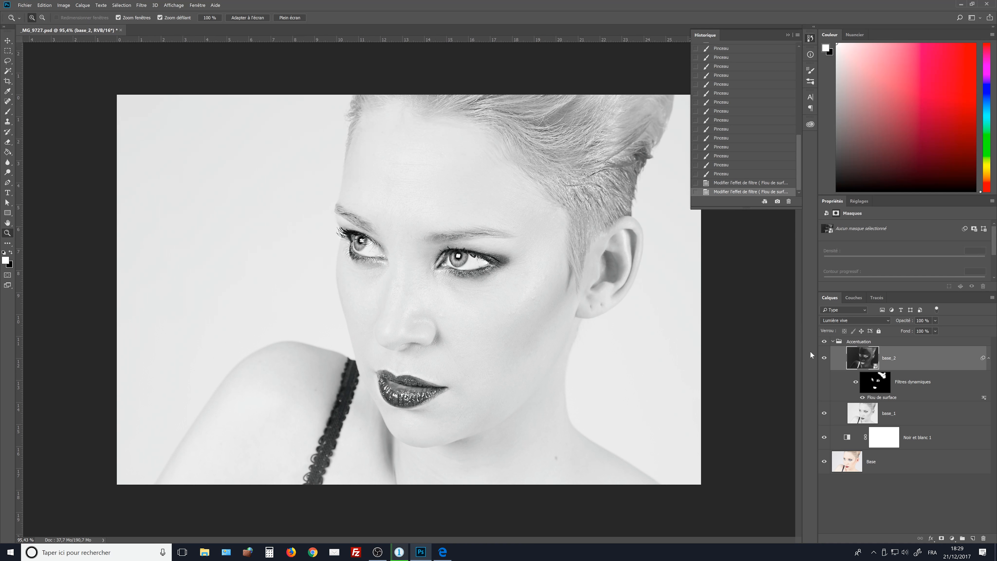
left_click(825, 342)
left_click(825, 342)
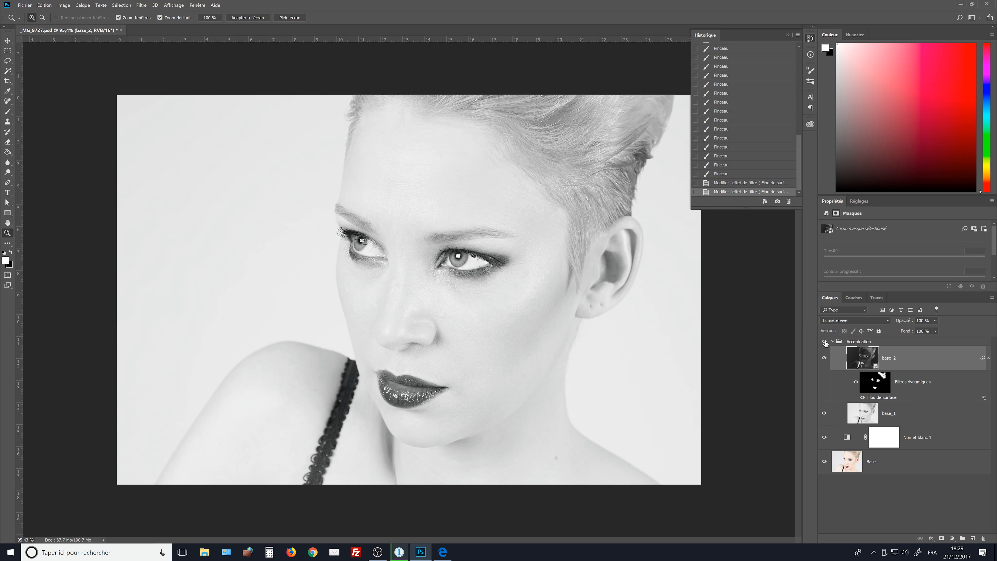
left_click(825, 342)
left_click(824, 342)
left_click(825, 342)
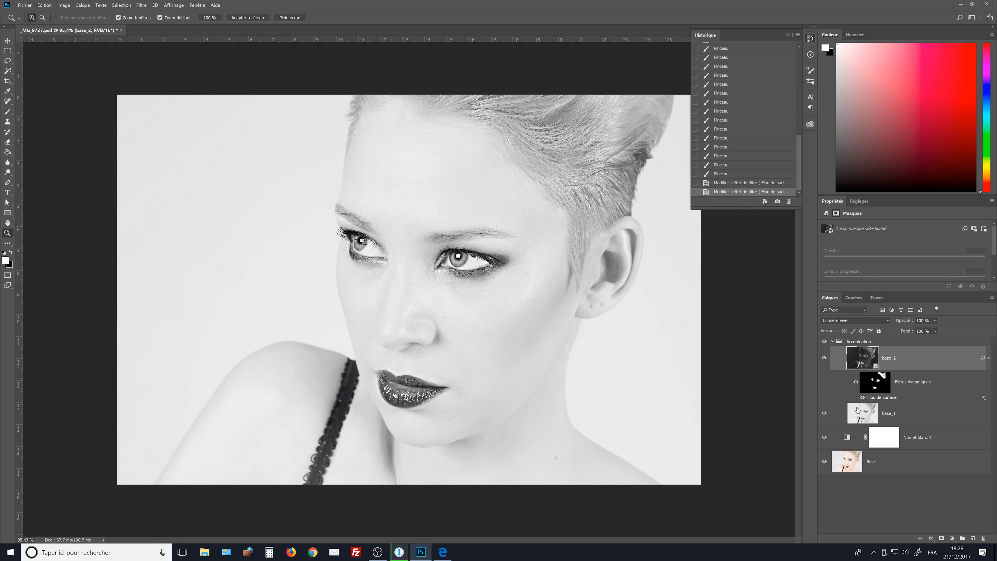
left_click(848, 342)
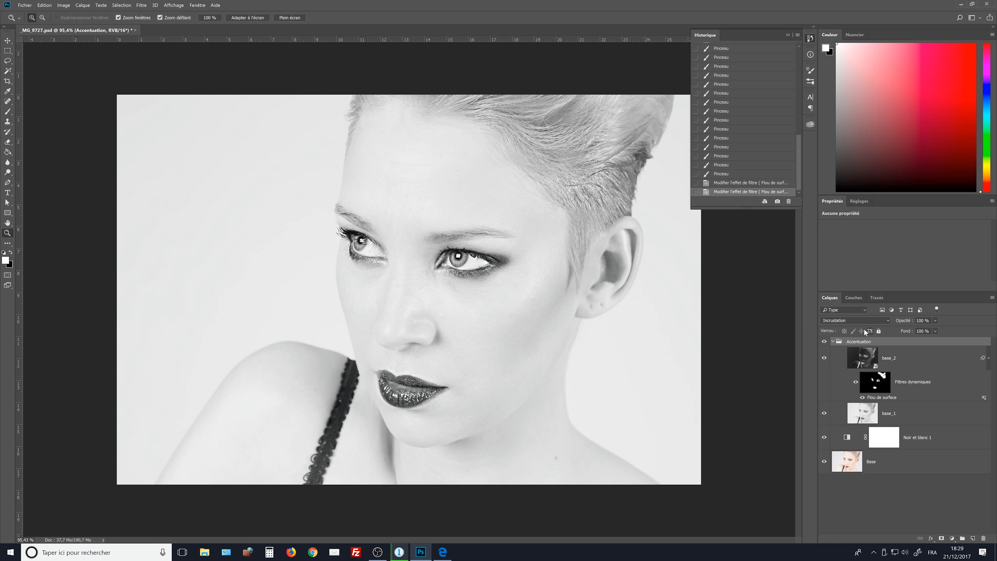
Set base_2's Surface Blur smart filter to a radius of 25 pixels and a threshold of 15 levels.
left_click(834, 356)
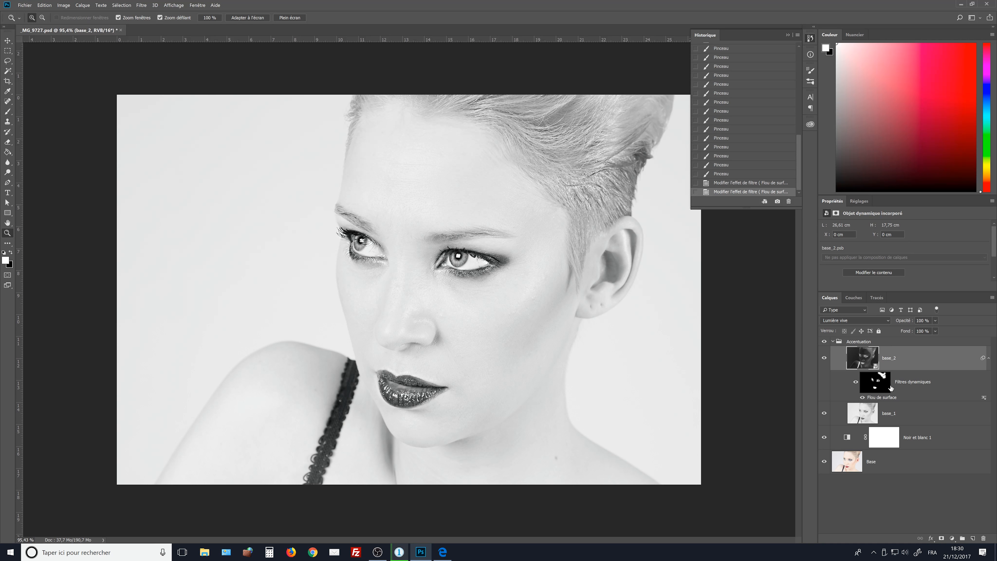
double_click(883, 397)
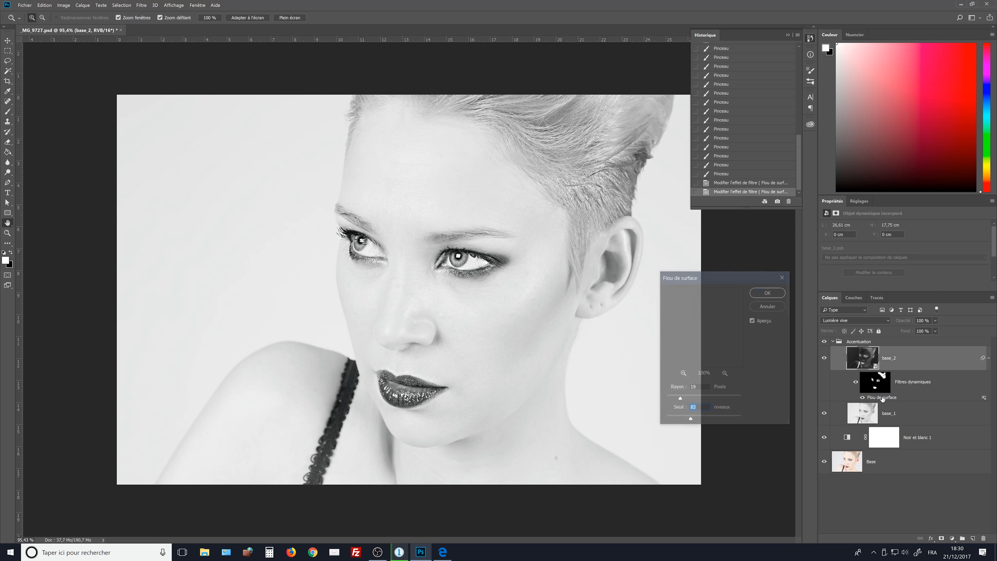
left_click_drag(690, 419, 670, 420)
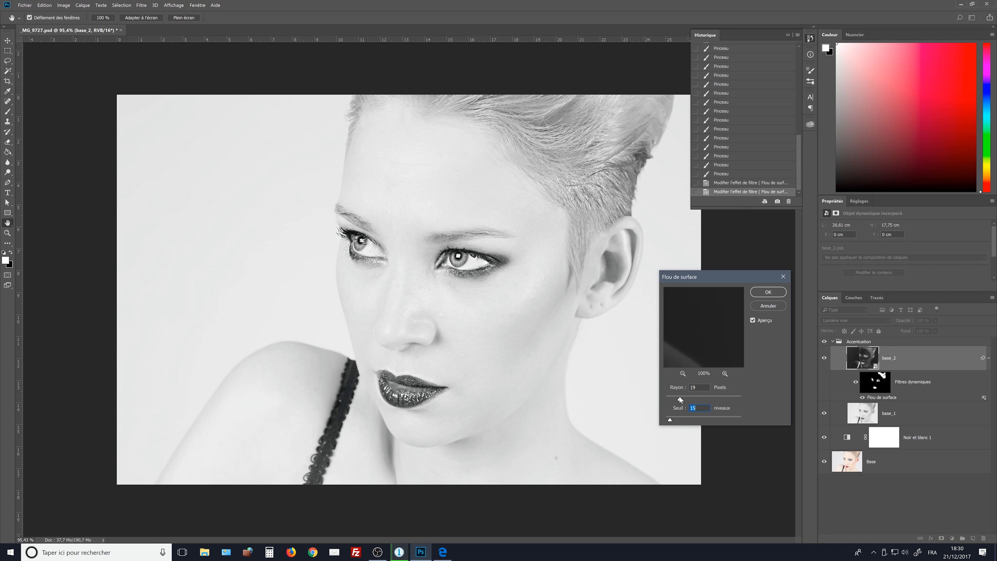
left_click_drag(680, 399, 683, 399)
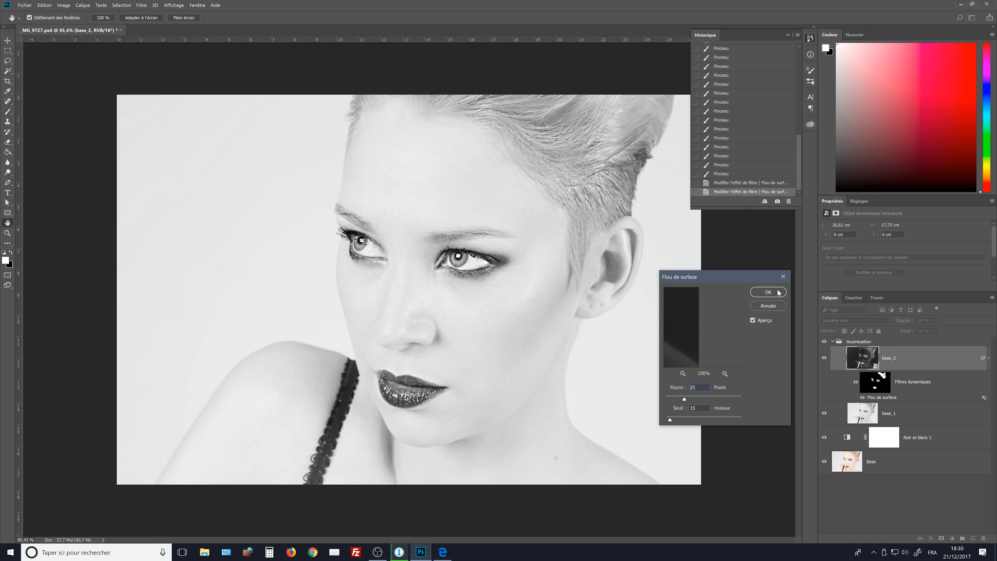
left_click(768, 292)
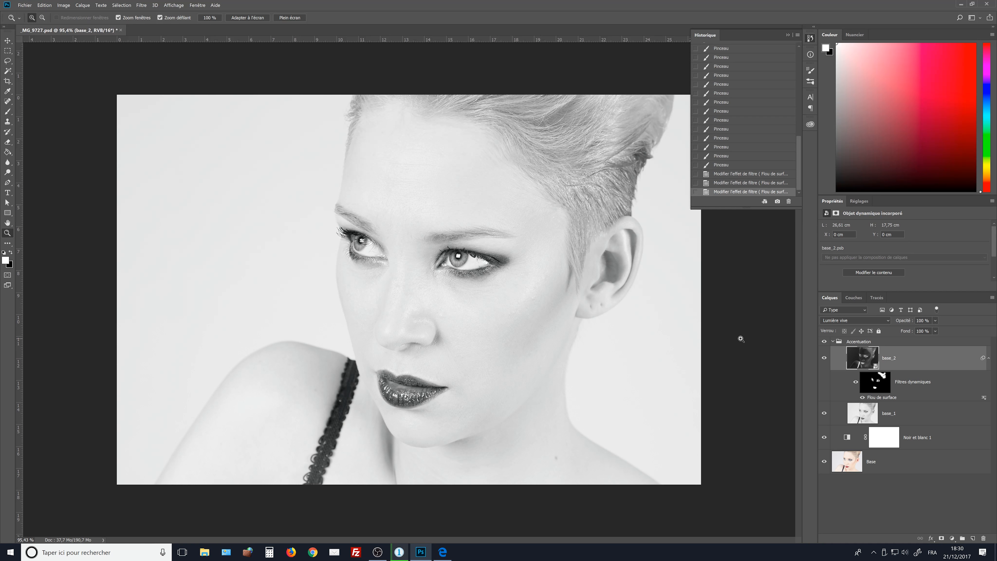
Check the image's pixel dimensions in the Image Size dialog without changing them, and collapse the history list.
key("ctrl+alt+i")
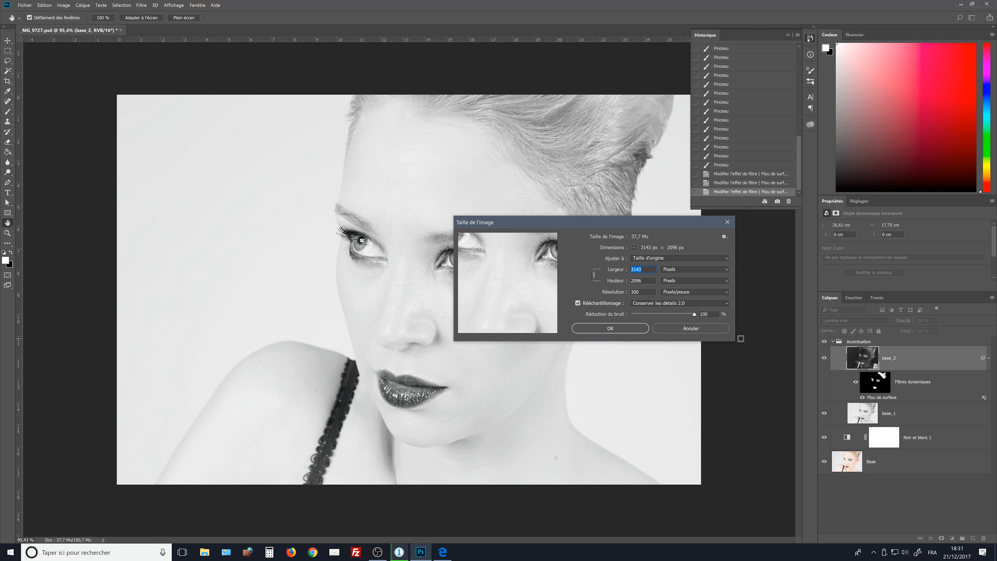
left_click(727, 222)
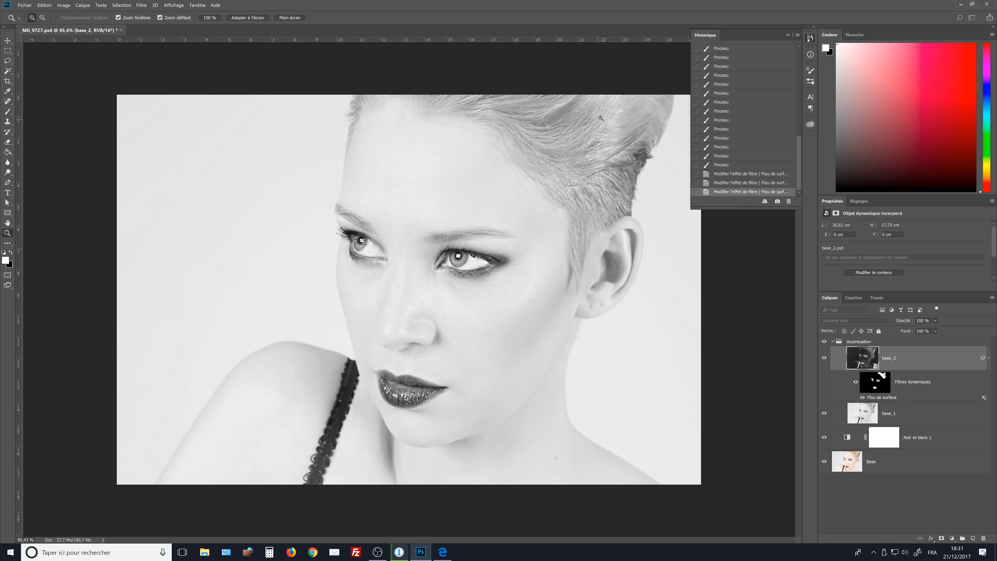
left_click(787, 34)
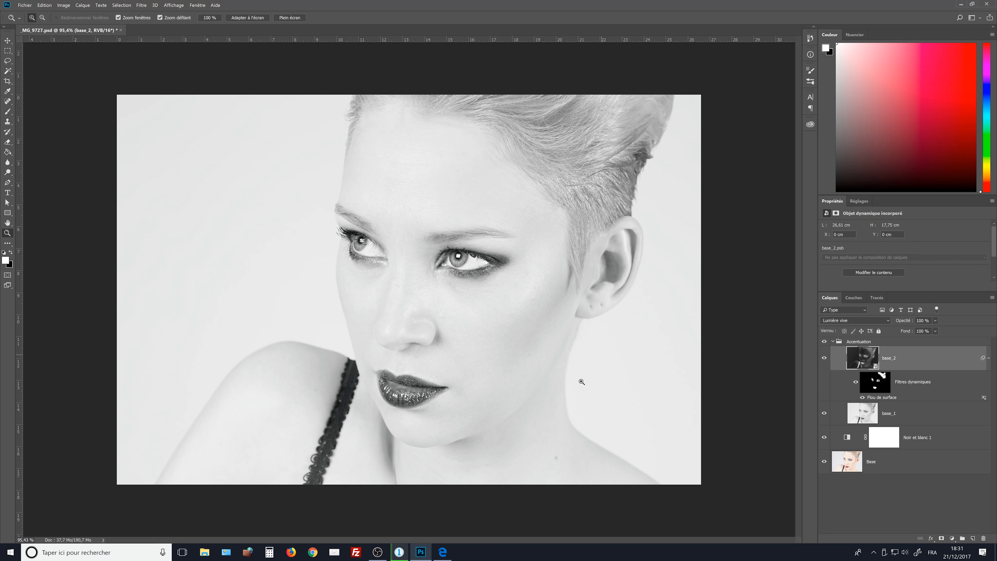
Switch to the Edge browser and view the tutorial author's YouTube channel and Facebook page.
left_click(443, 552)
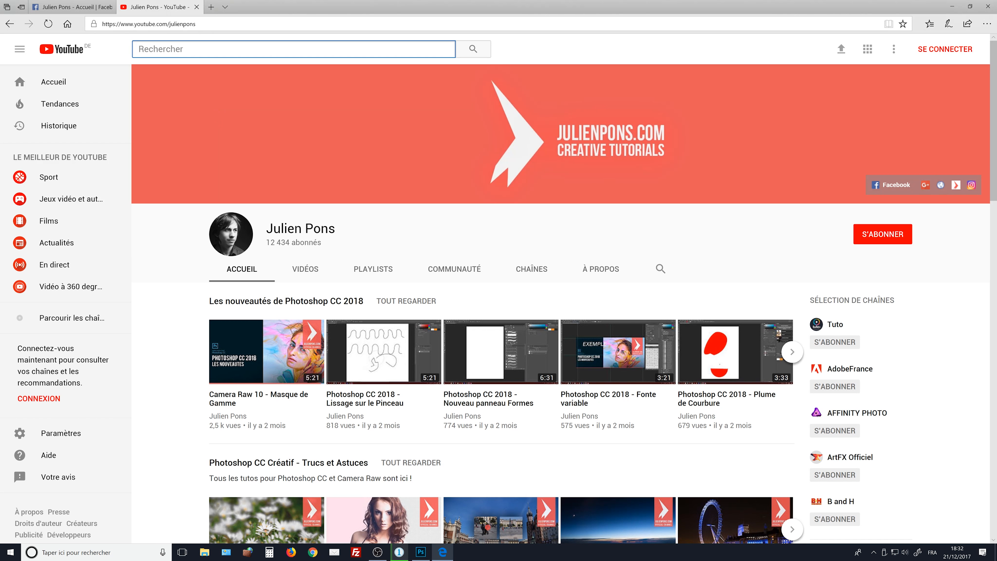
left_click(95, 10)
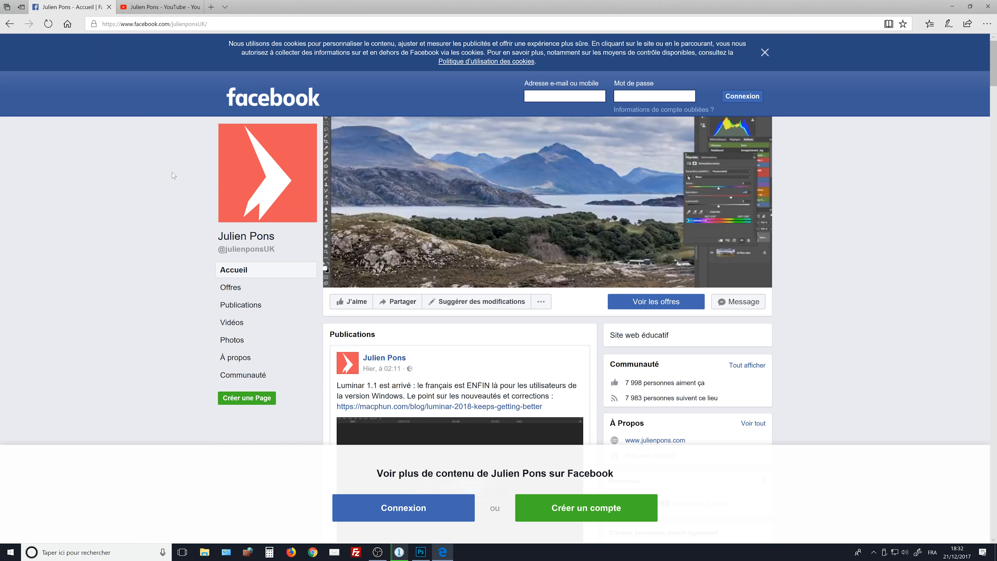